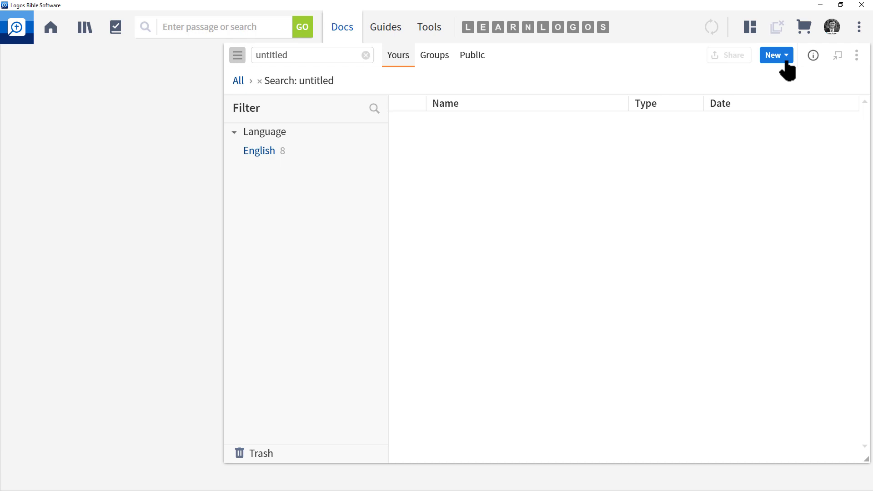
# - Create a new passage list document and title it "Passage List Training"
pyautogui.click(785, 59)
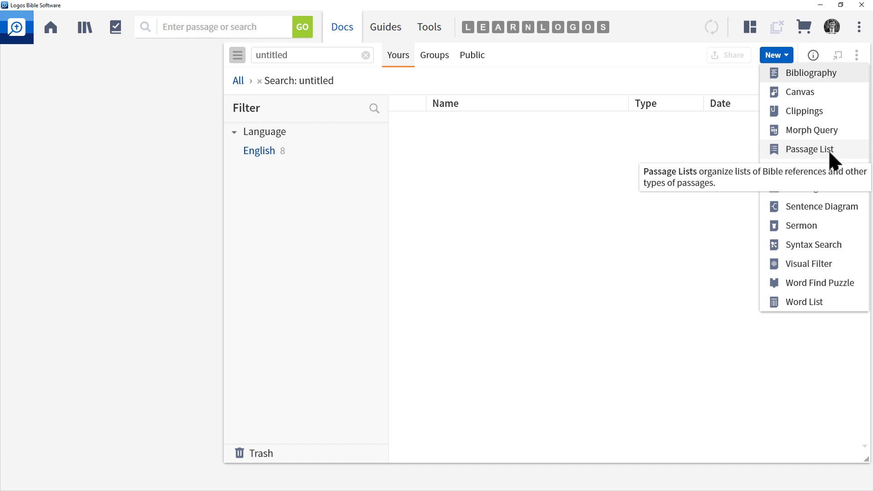
pyautogui.click(802, 150)
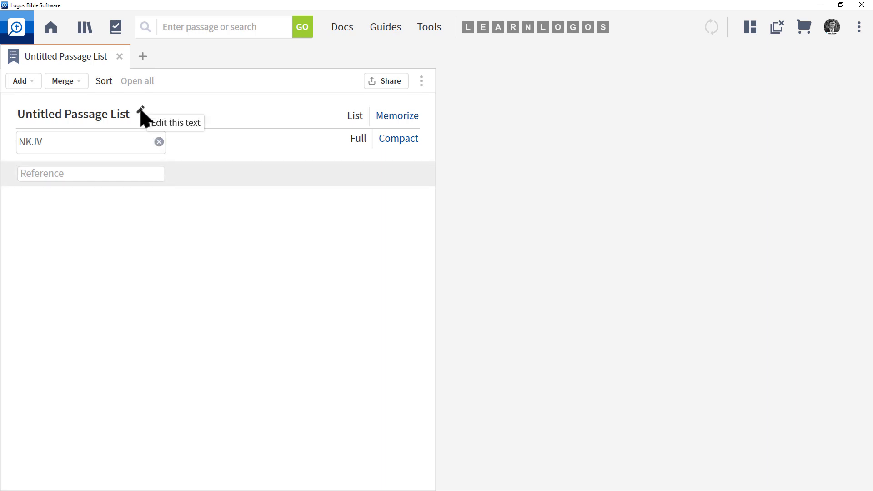
pyautogui.click(79, 114)
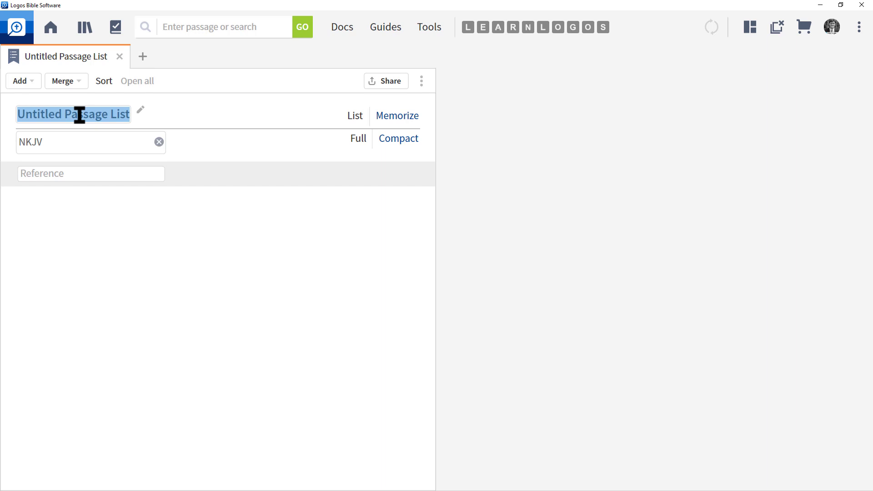
pyautogui.write('Passage ')
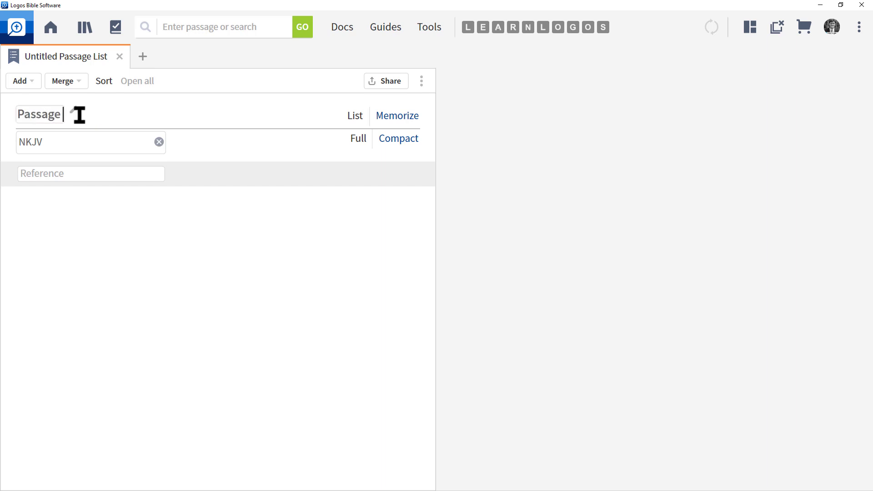
pyautogui.write('List Training')
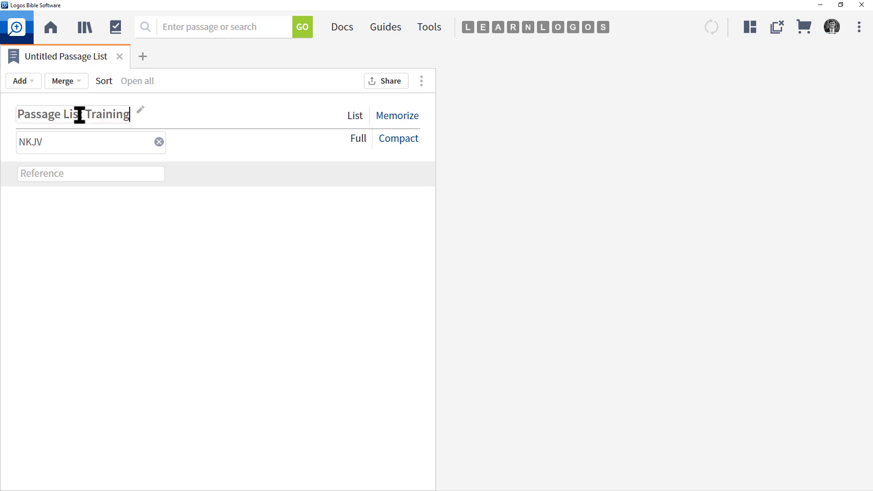
pyautogui.press('Return')
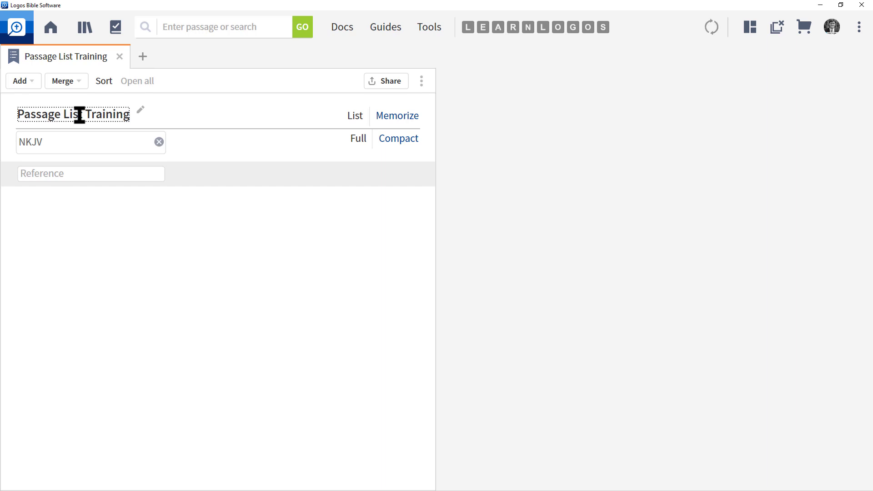
# - Add the reference John 3:16 to the passage list
pyautogui.click(35, 83)
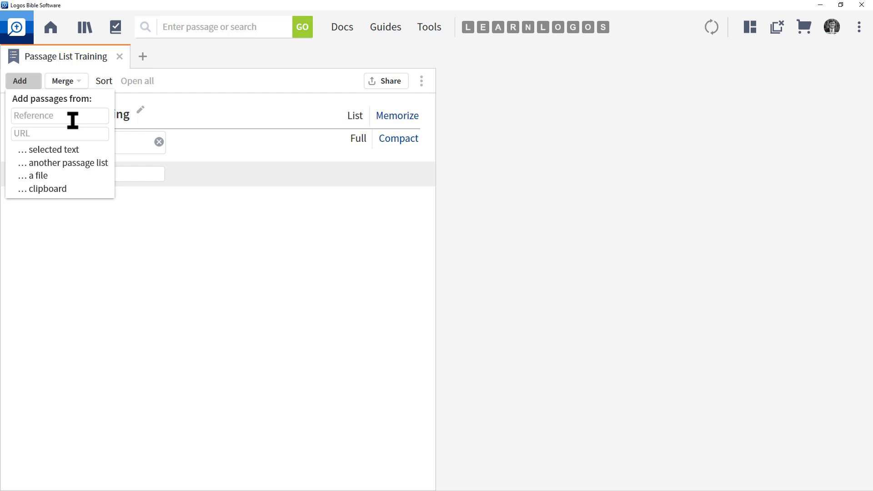
pyautogui.click(71, 120)
pyautogui.write('John 3:16')
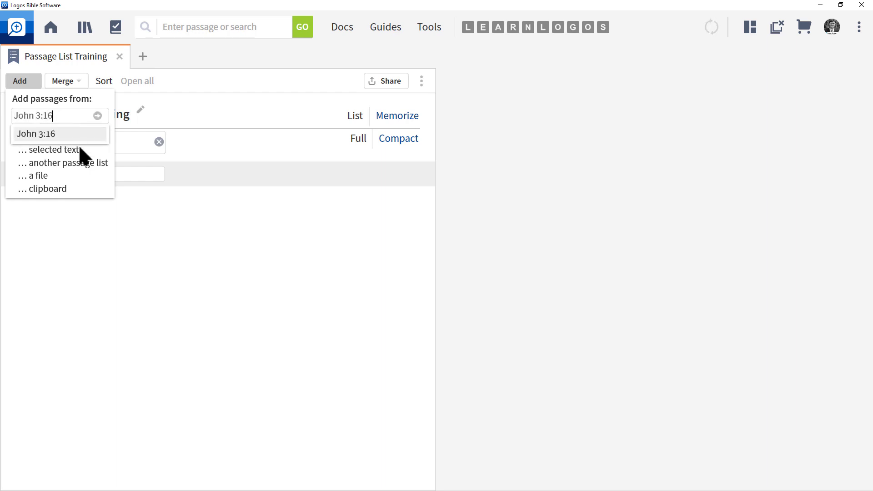
pyautogui.click(48, 133)
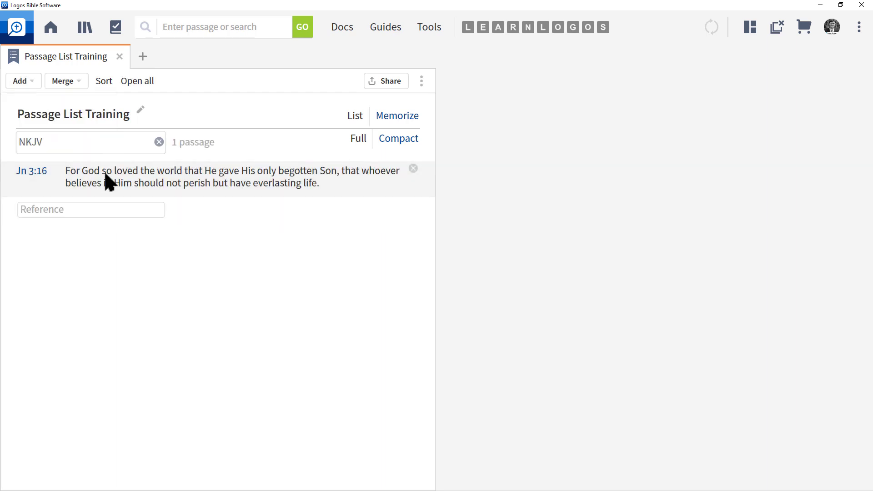
# - Add the reference Eph 2:8-9 below the John 3:16 passage
pyautogui.click(72, 210)
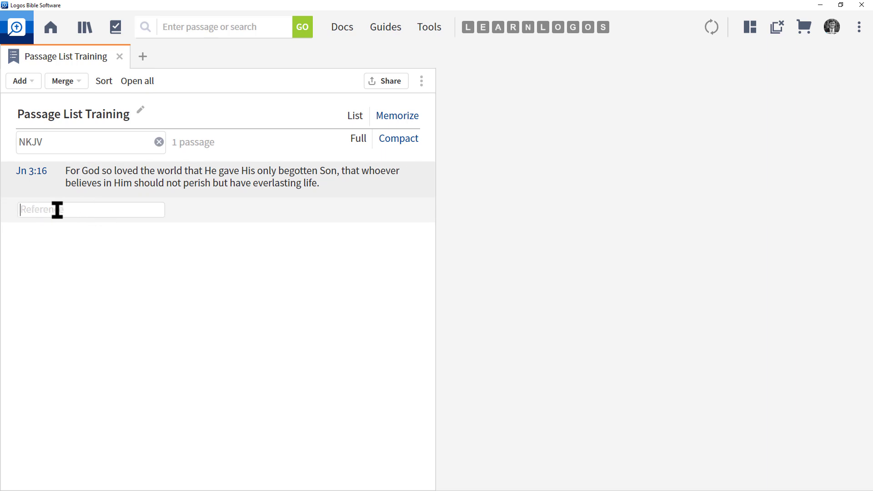
pyautogui.write('Eph 2:8')
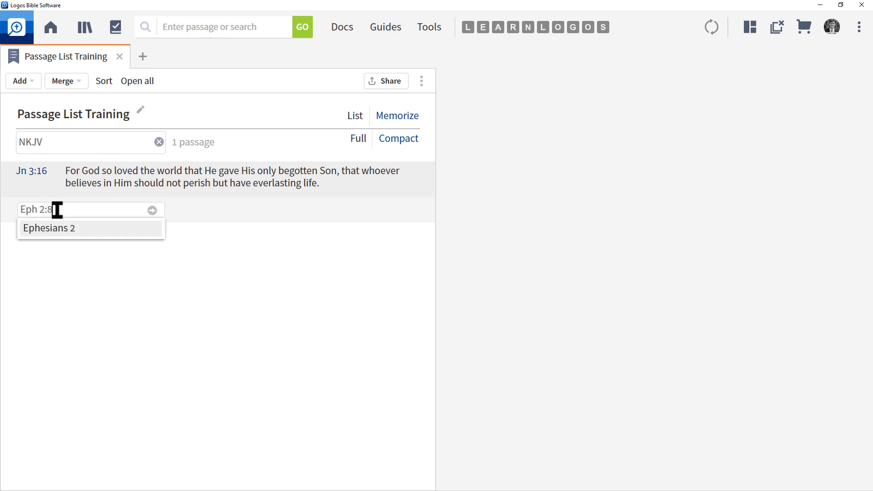
pyautogui.write('-9')
pyautogui.click(79, 230)
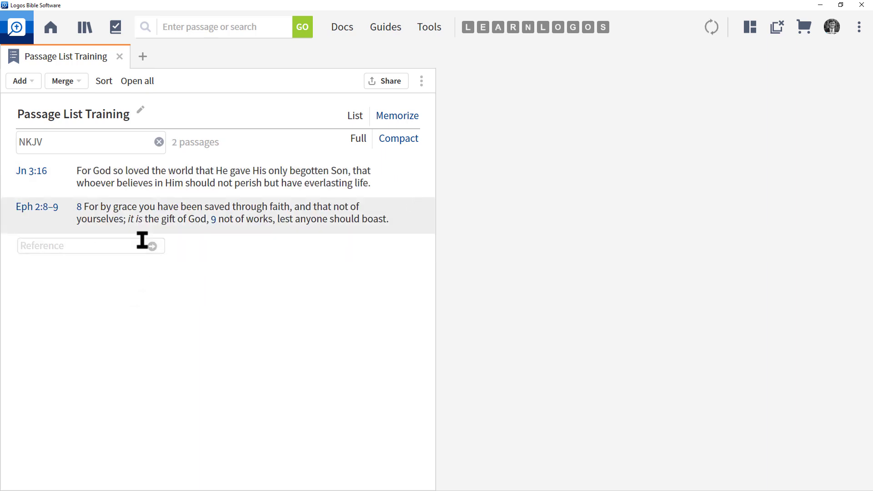
# - Insert the heading "Favorite Verse" above the John 3:16 passage
pyautogui.rightClick(128, 181)
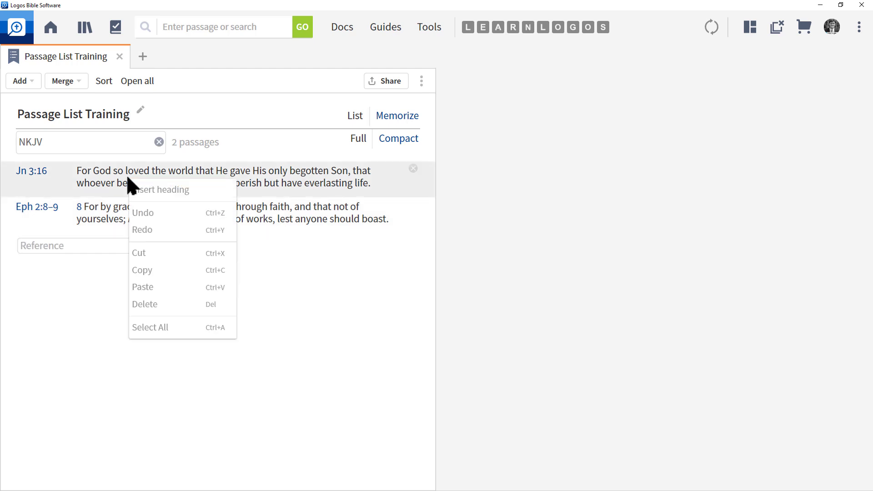
pyautogui.click(175, 191)
pyautogui.write('Fav')
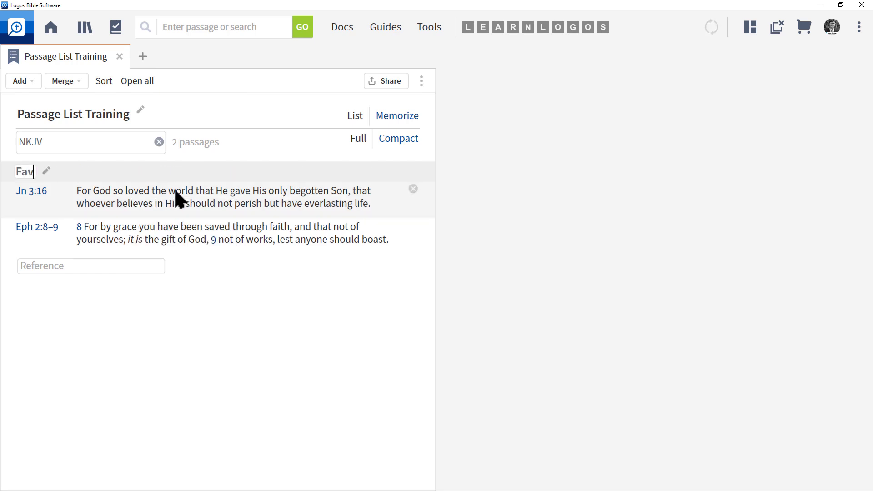
pyautogui.write('orite Verse')
pyautogui.press('Return')
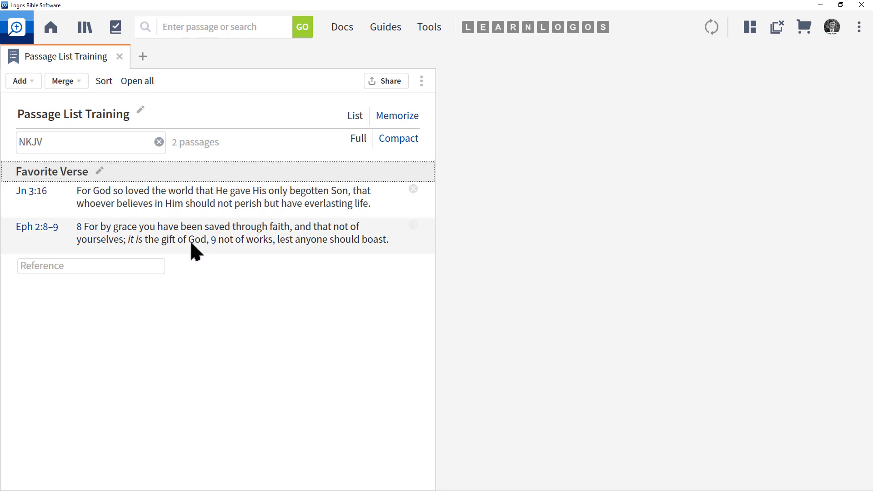
# - Insert the heading "Salvation" above the Ephesians 2:8–9 passage
pyautogui.rightClick(160, 241)
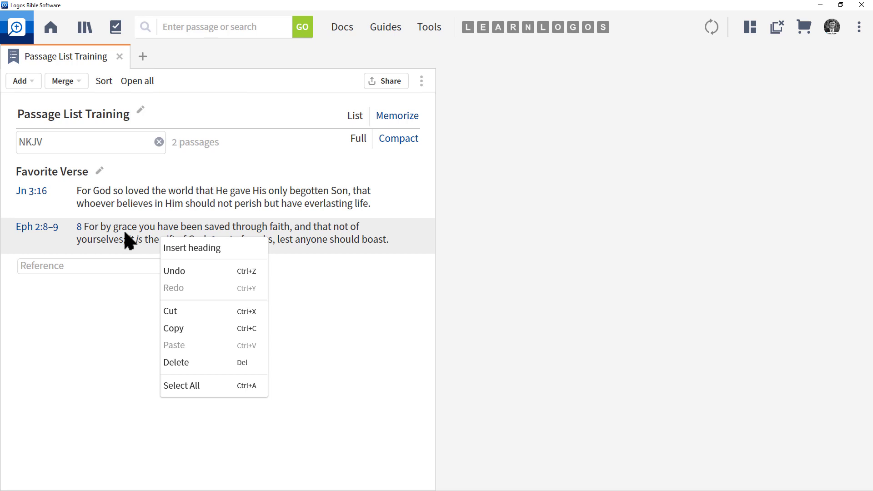
pyautogui.click(209, 249)
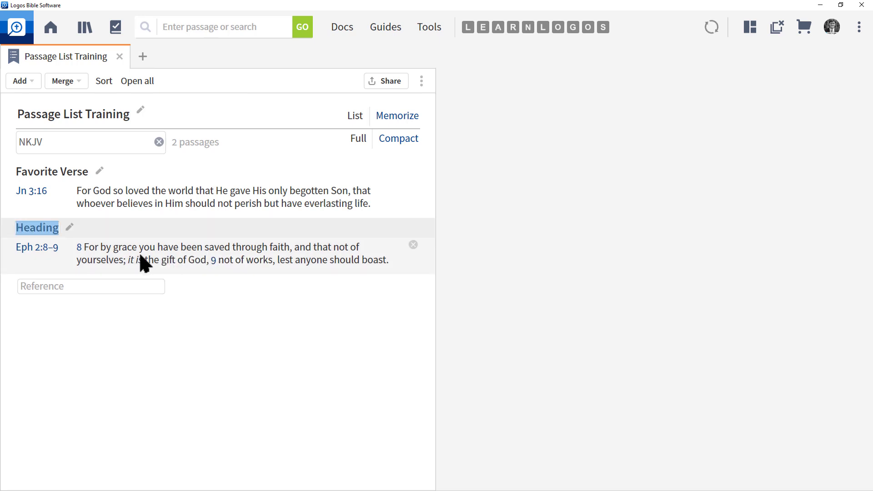
pyautogui.write('Salvation')
pyautogui.press('Return')
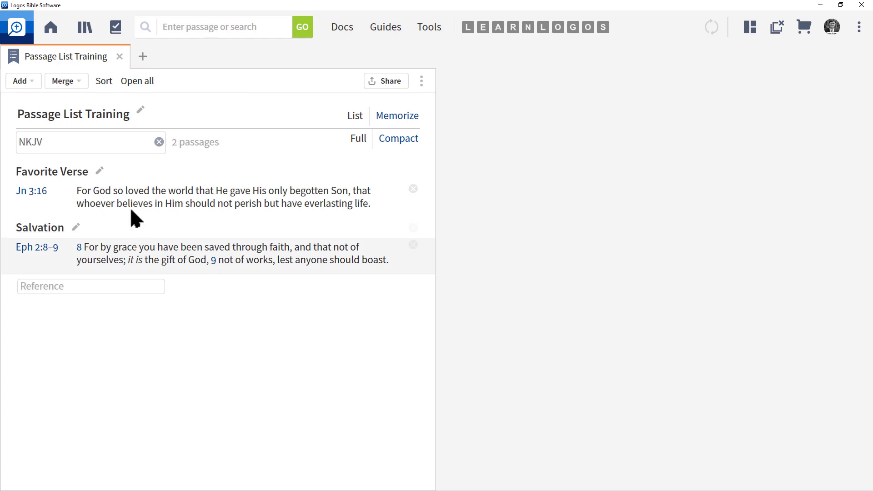
# - Reorder the list by moving John 3:16 below Ephesians 2:8–9 and placing the "Favorite Verse" heading directly above John 3:16
pyautogui.tripleClick(70, 172)
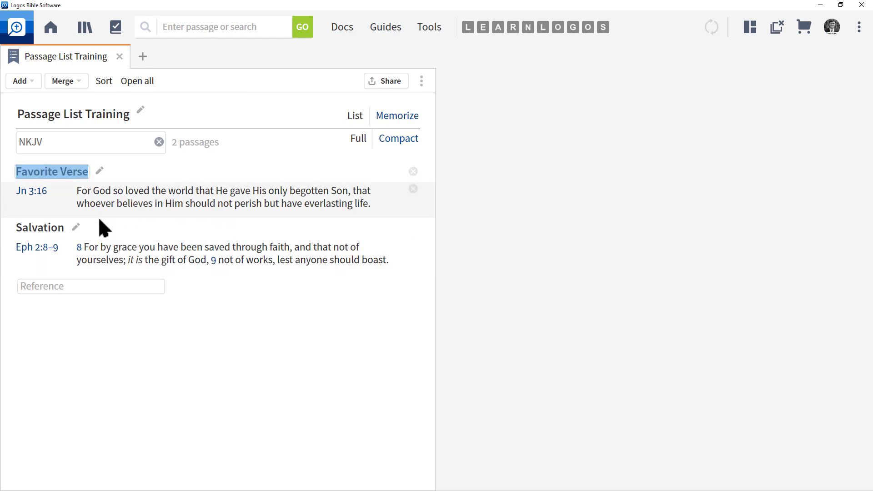
pyautogui.click(112, 201)
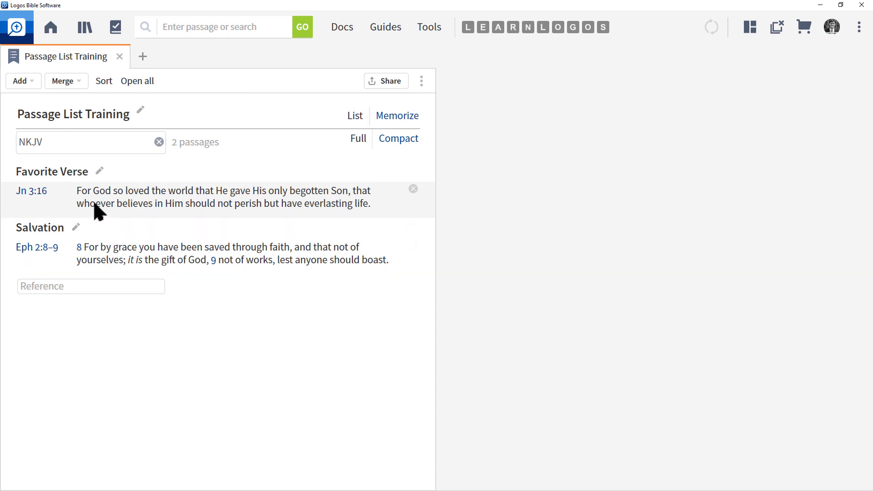
pyautogui.moveTo(93, 210); pyautogui.dragTo(94, 279)
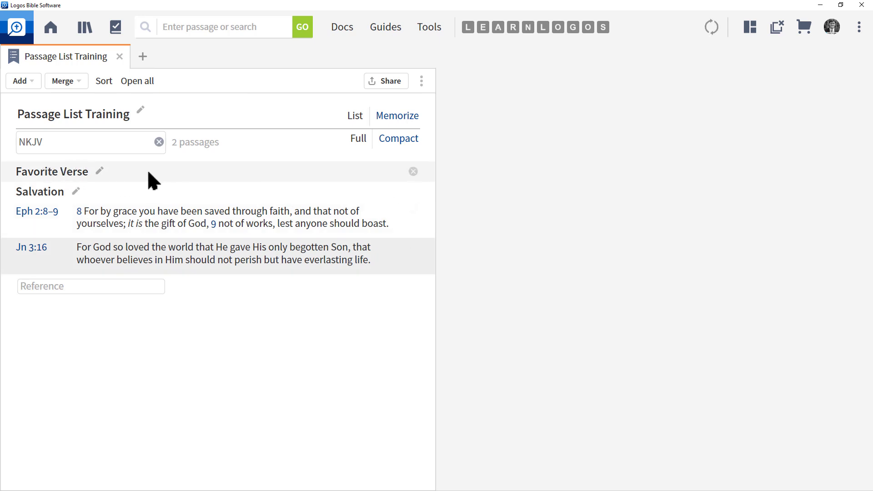
pyautogui.moveTo(144, 170); pyautogui.dragTo(134, 231)
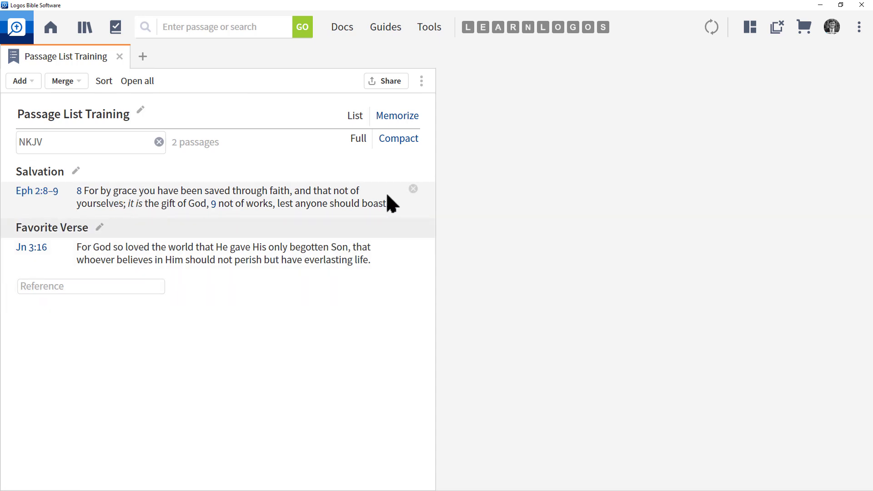
pyautogui.moveTo(385, 193)
pyautogui.mouseDown()
pyautogui.moveTo(380, 233)
pyautogui.moveTo(380, 205)
pyautogui.mouseUp()
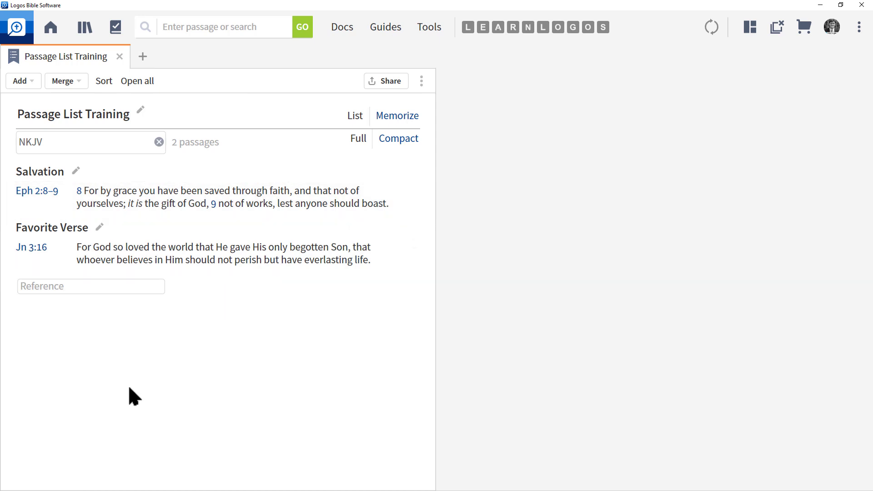
pyautogui.click(33, 80)
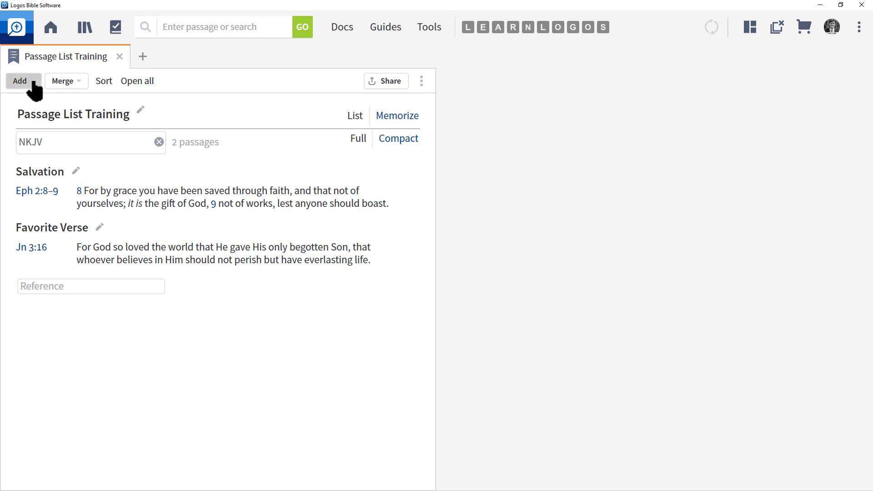
pyautogui.click(54, 135)
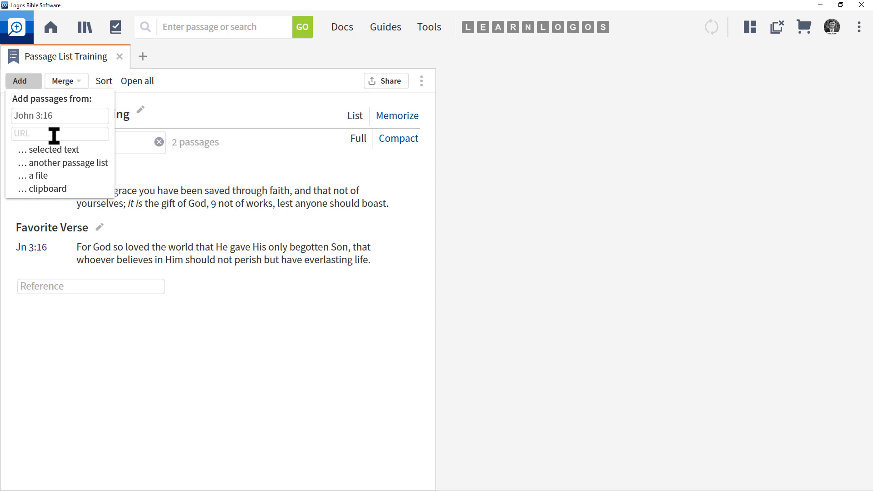
pyautogui.write('h')
pyautogui.press('BackSpace')
pyautogui.write('http://www.gty.org')
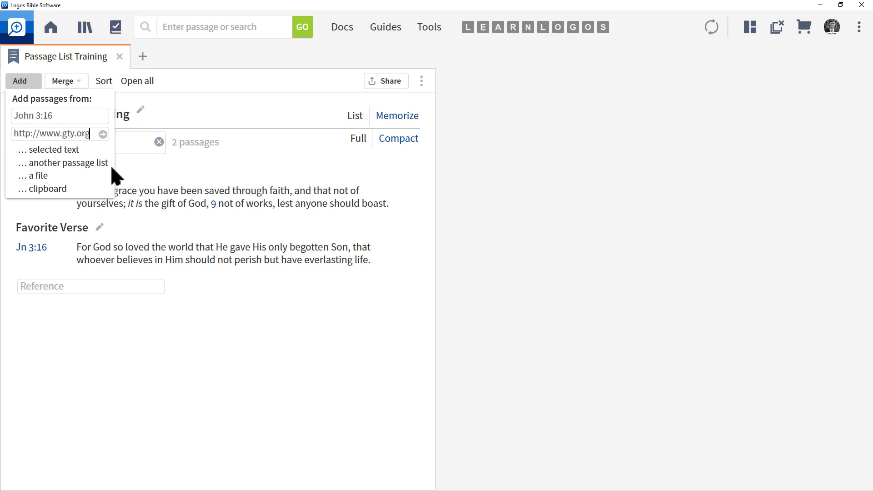
pyautogui.click(103, 134)
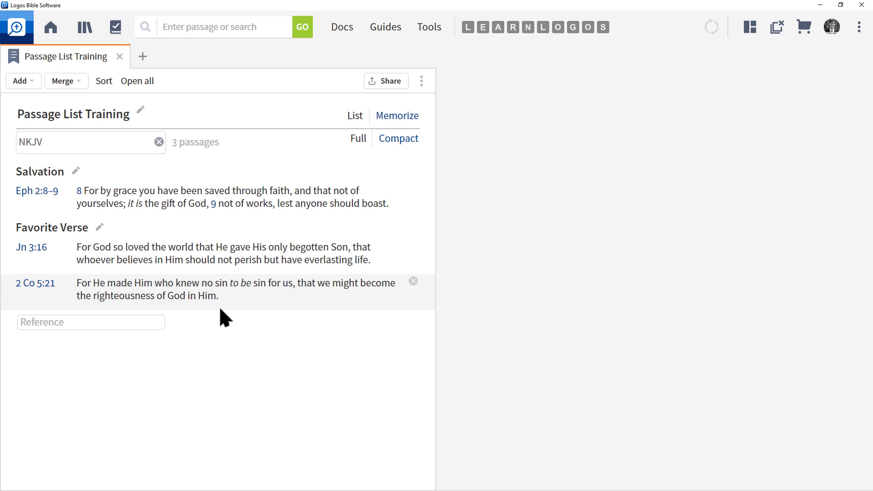
pyautogui.click(21, 85)
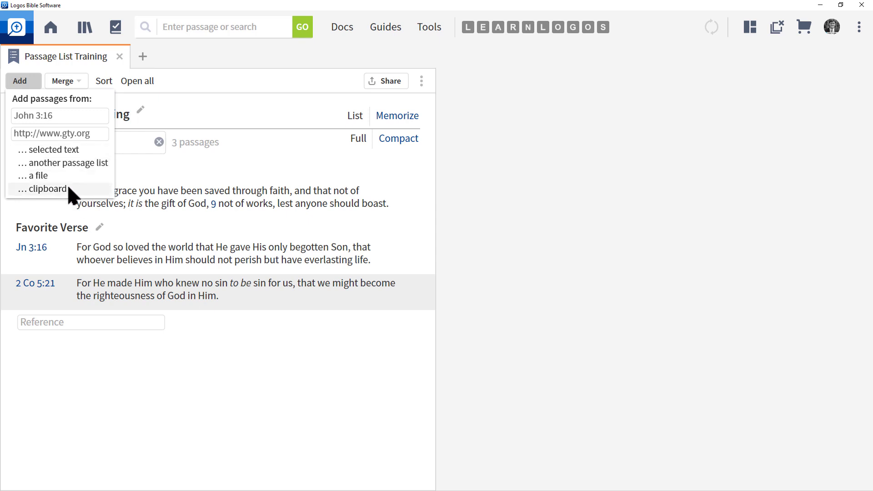
pyautogui.click(585, 172)
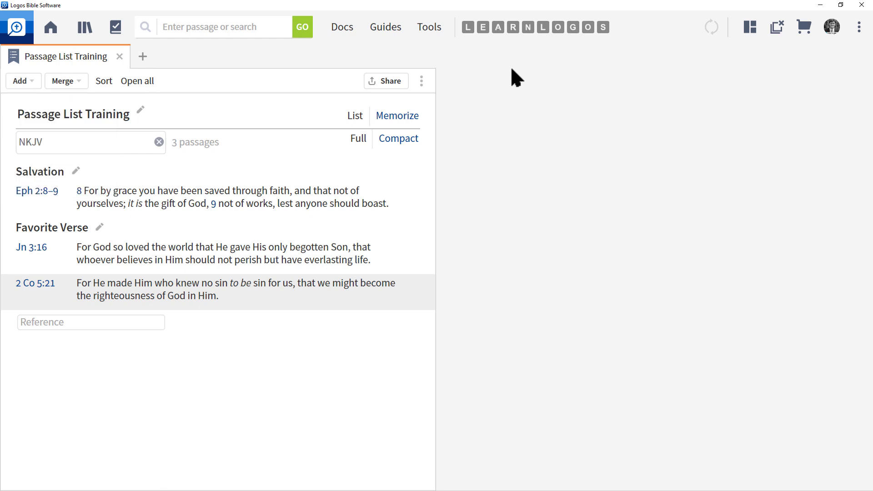
# - Add passages to the list from the selected Bible Knowledge Commentary paragraph beginning "Chapters 49–57 may be divided into four parts"
pyautogui.moveTo(513, 28)
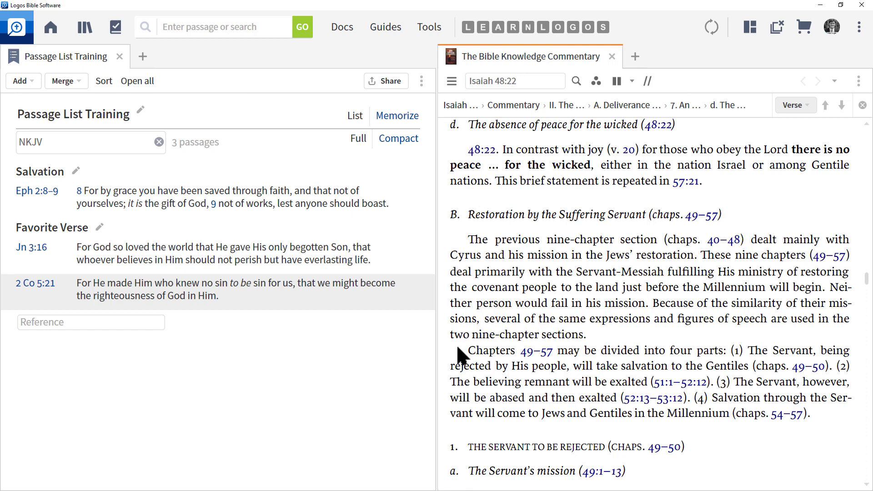
pyautogui.moveTo(458, 348); pyautogui.dragTo(834, 419)
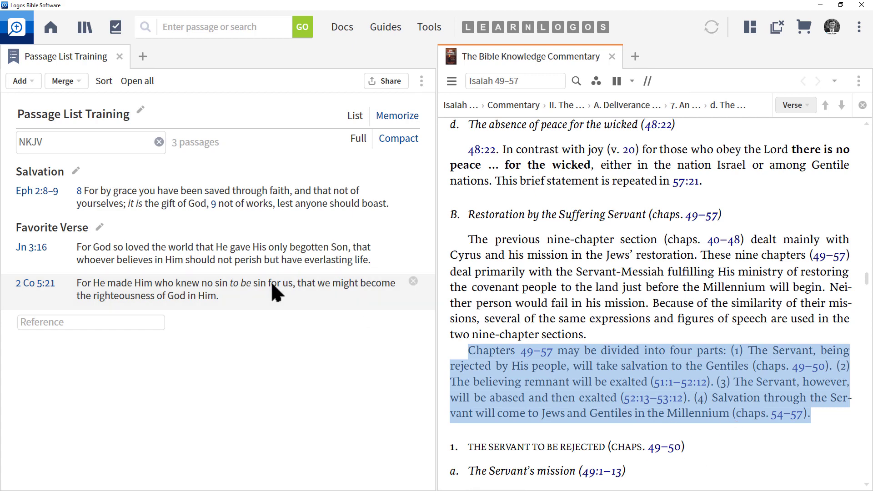
pyautogui.click(34, 81)
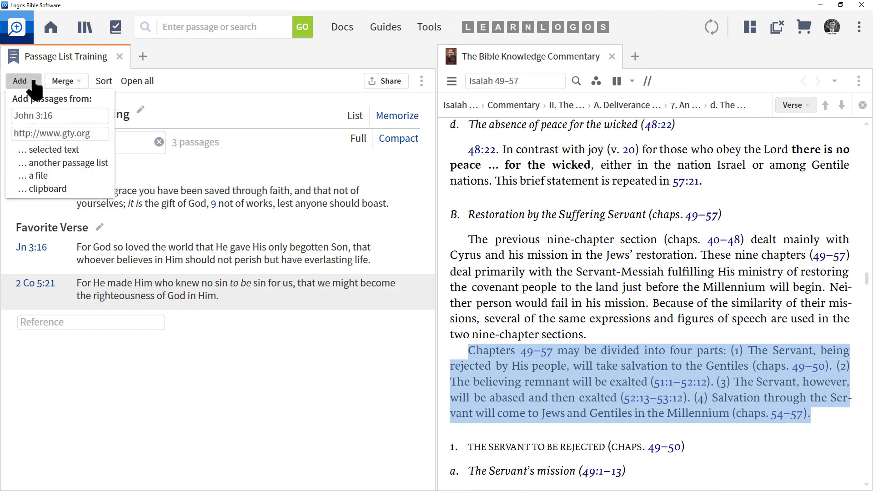
pyautogui.click(54, 150)
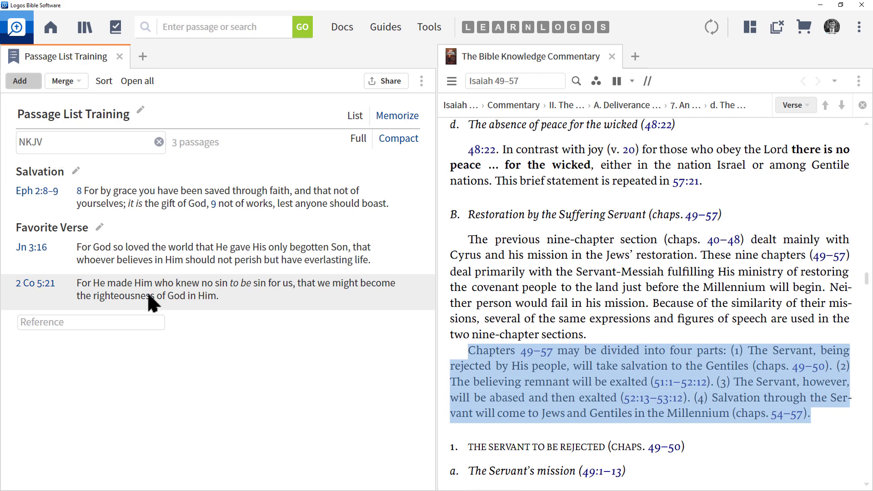
pyautogui.scroll(-3, 279, 374)
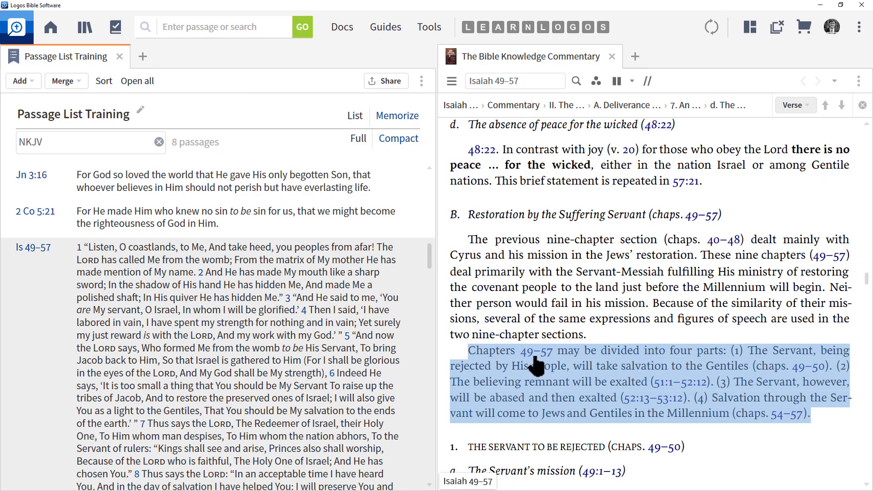
pyautogui.scroll(-20, 292, 332)
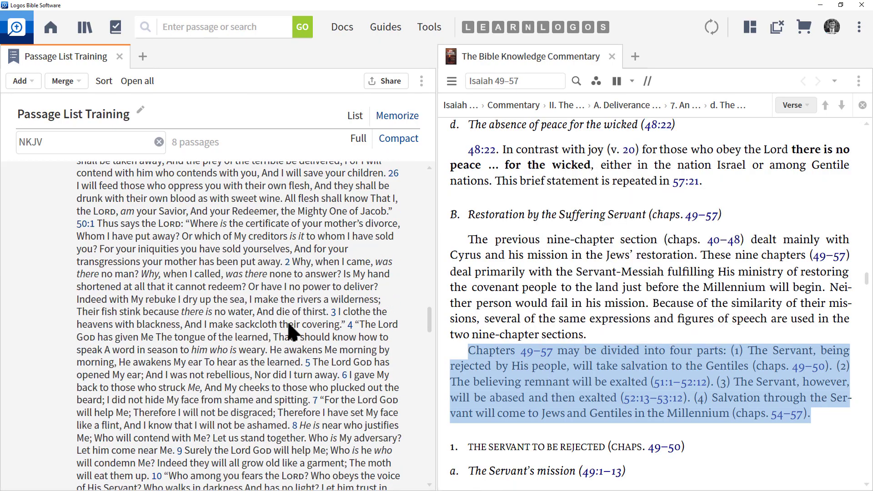
# - Review the Isaiah passages added from the selected commentary text and undo their addition
pyautogui.scroll(-20, 293, 331)
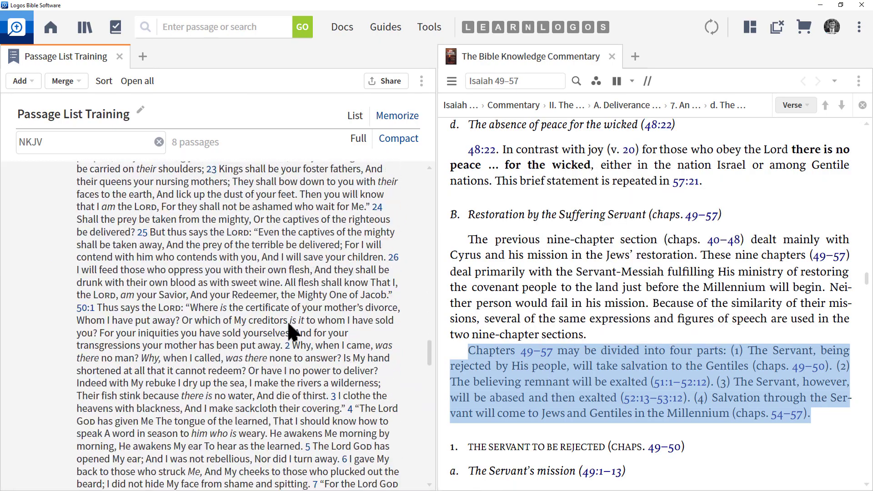
pyautogui.scroll(-6, 292, 331)
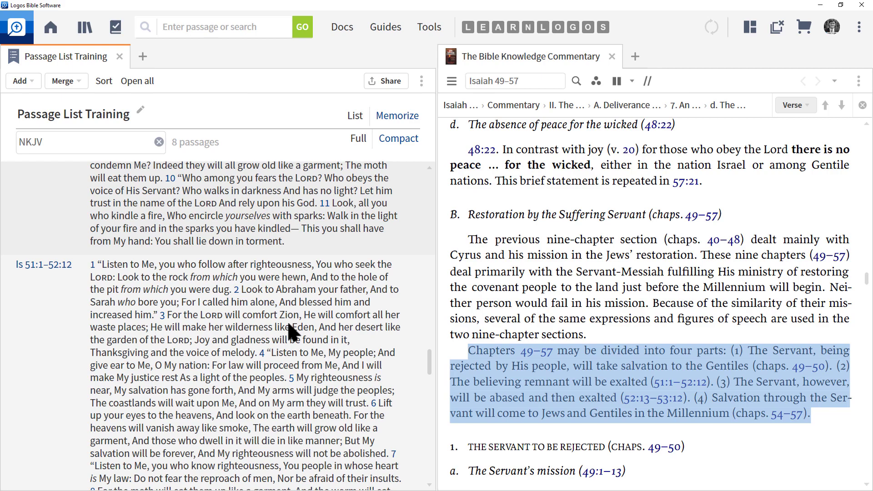
pyautogui.scroll(-10, 292, 332)
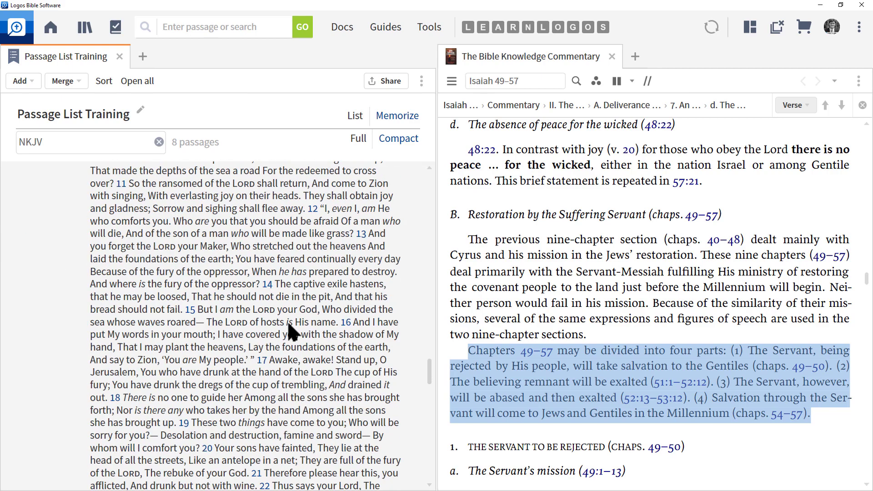
pyautogui.scroll(-10, 289, 332)
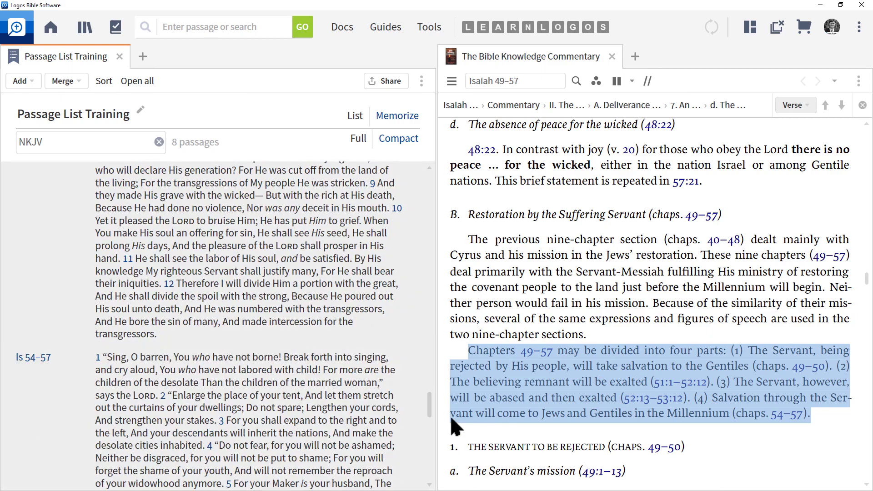
pyautogui.moveTo(429, 406); pyautogui.dragTo(436, 177)
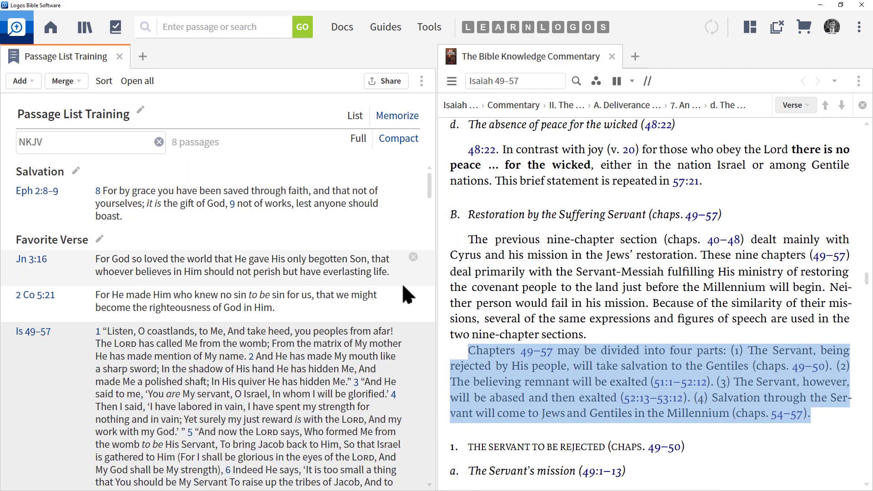
pyautogui.hotkey('ctrl', 'z')
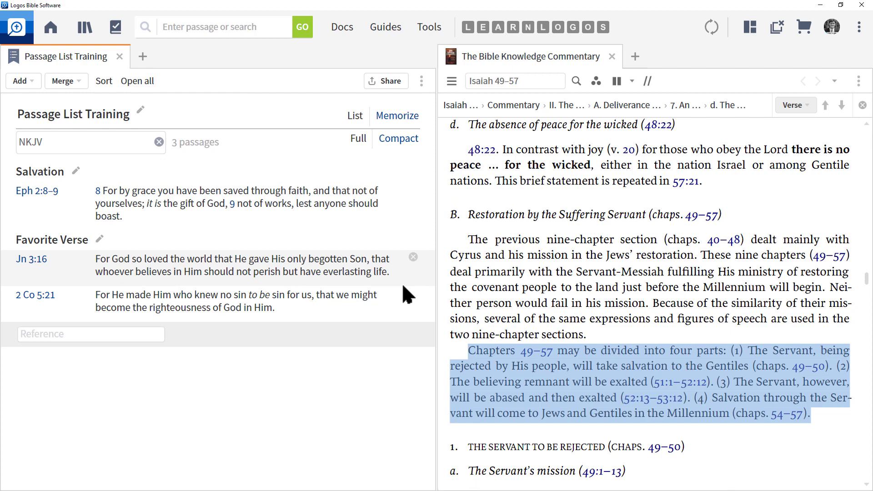
# - Add the passages from the passage list "1 Corinthians 15 - Key Verses" and remove the added entries again
pyautogui.click(25, 81)
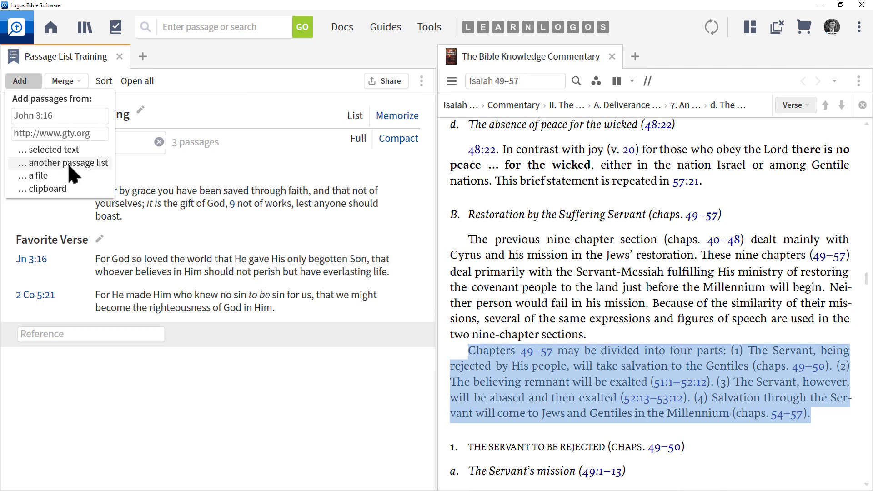
pyautogui.click(81, 170)
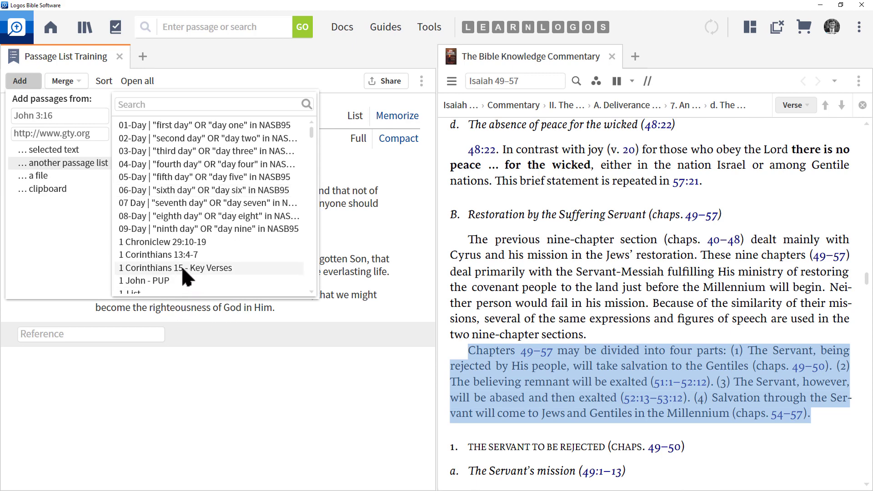
pyautogui.click(217, 268)
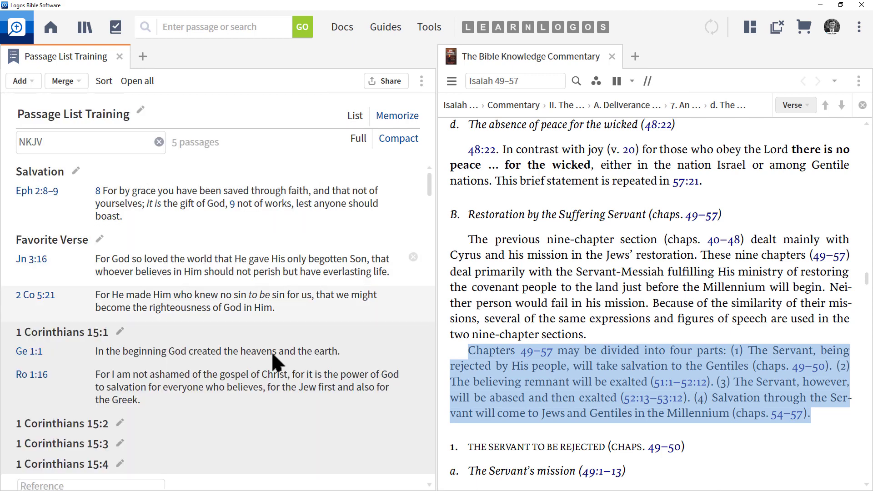
pyautogui.scroll(-1, 291, 388)
pyautogui.scroll(-2, 287, 379)
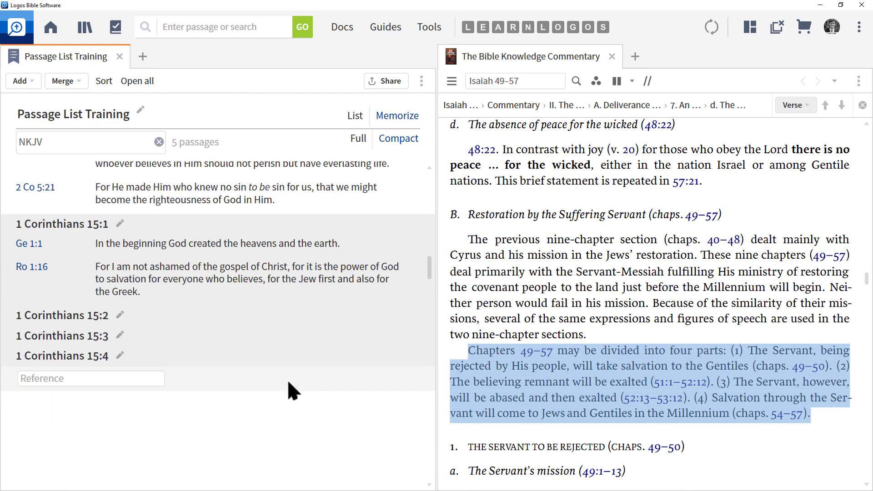
pyautogui.scroll(2, 287, 379)
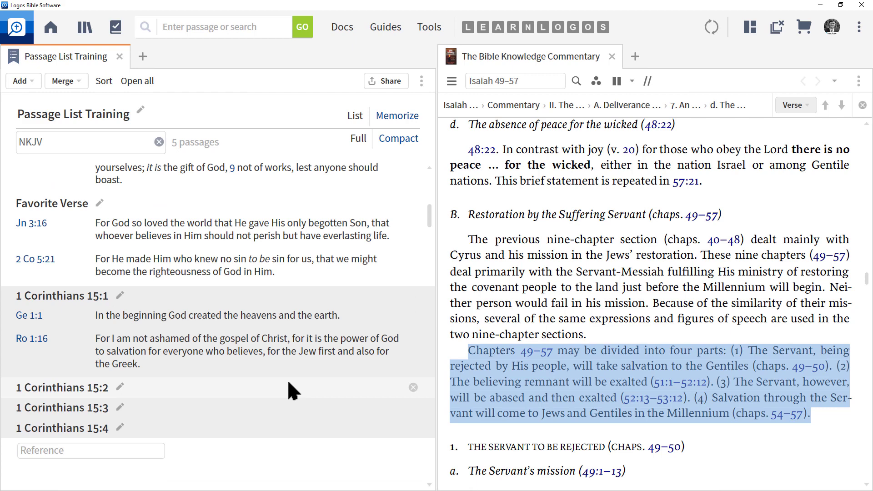
pyautogui.press('Delete')
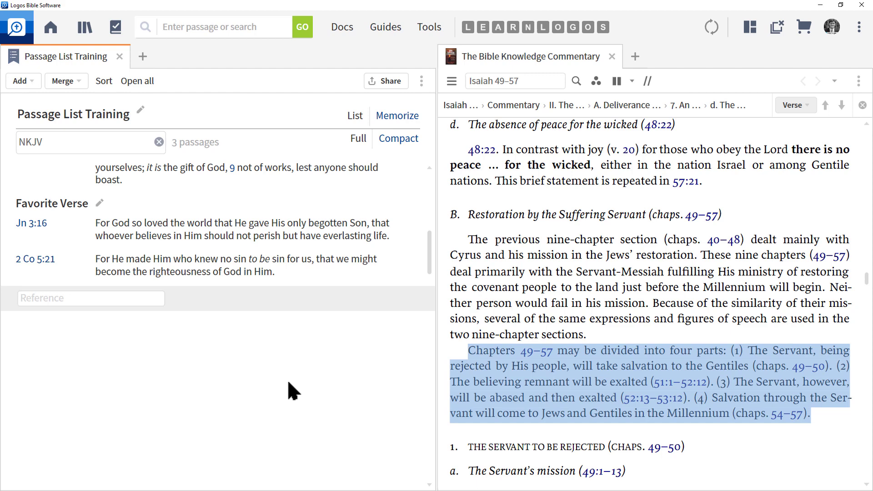
# - Check which file types are accepted for adding passages from a file, and cancel the file selection
pyautogui.click(23, 82)
pyautogui.click(55, 175)
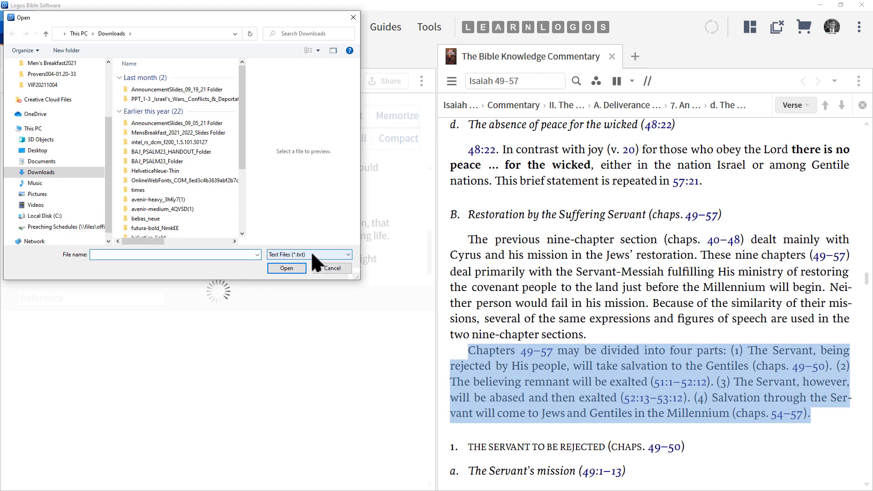
pyautogui.click(311, 253)
pyautogui.click(299, 256)
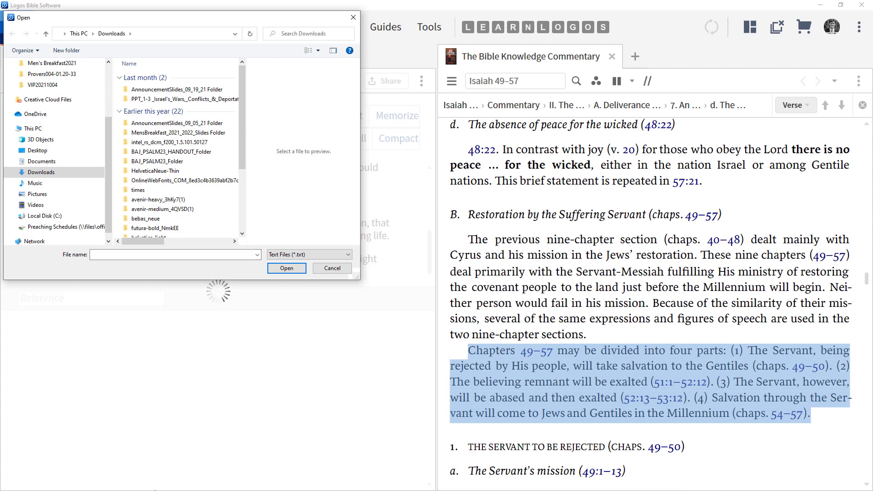
pyautogui.press('super')
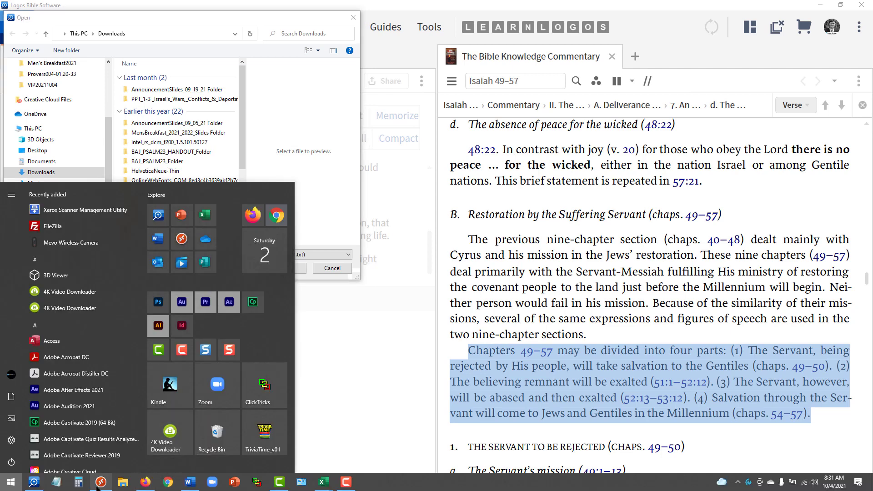
pyautogui.click(240, 87)
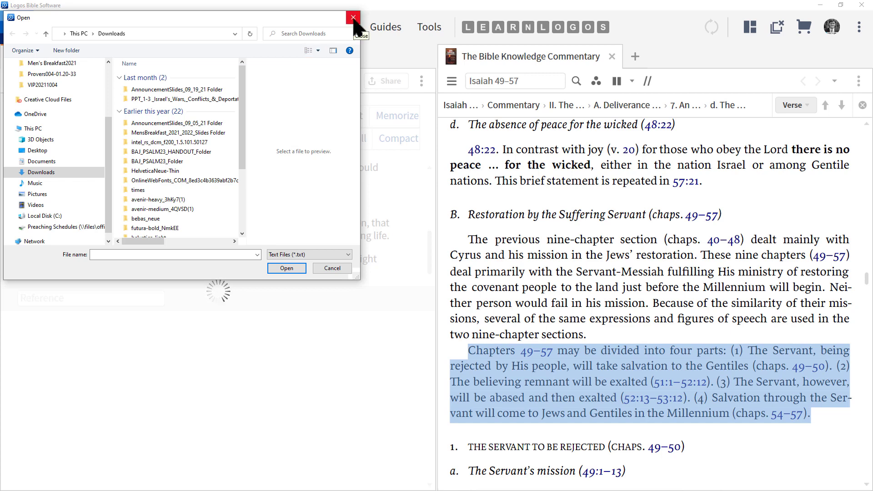
pyautogui.click(332, 268)
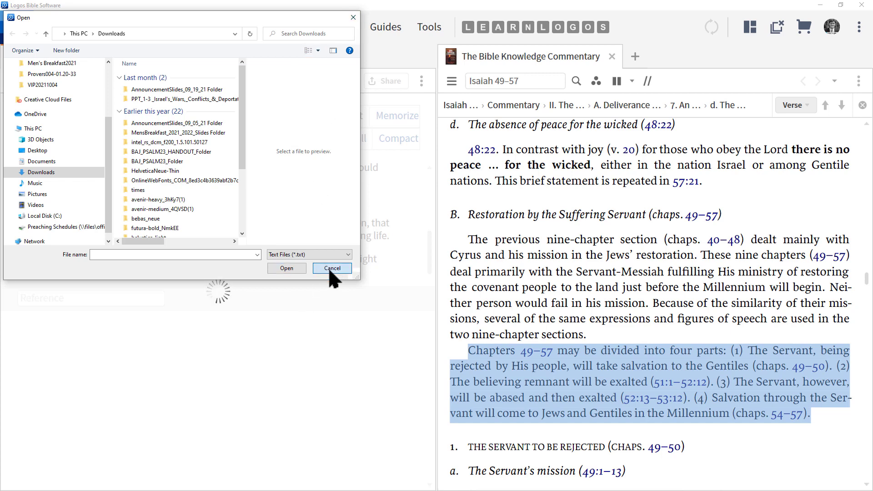
# - Copy the reference Isaiah 52:13–53:12 as text from the commentary paragraph on chapters 49–57
pyautogui.click(31, 80)
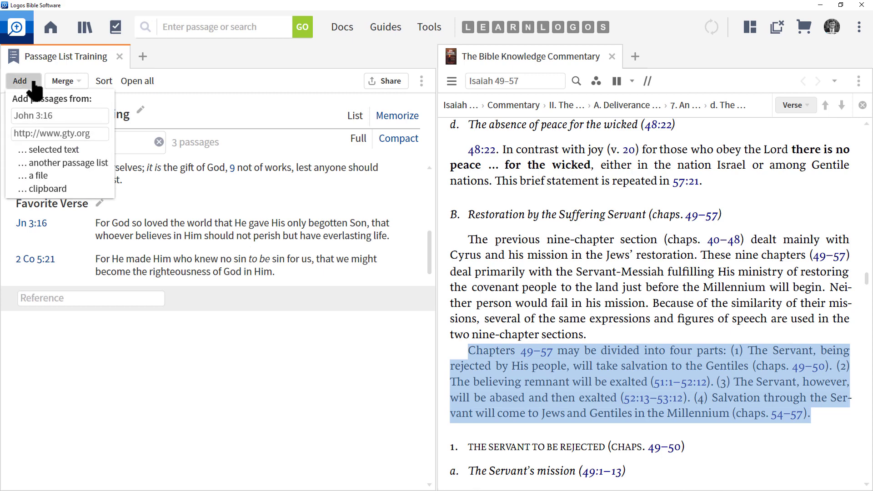
pyautogui.click(599, 233)
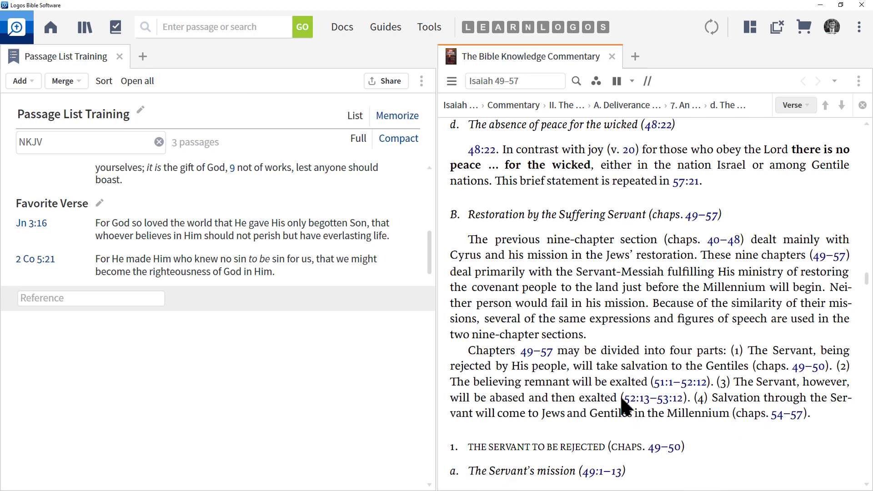
pyautogui.moveTo(623, 399); pyautogui.dragTo(666, 403)
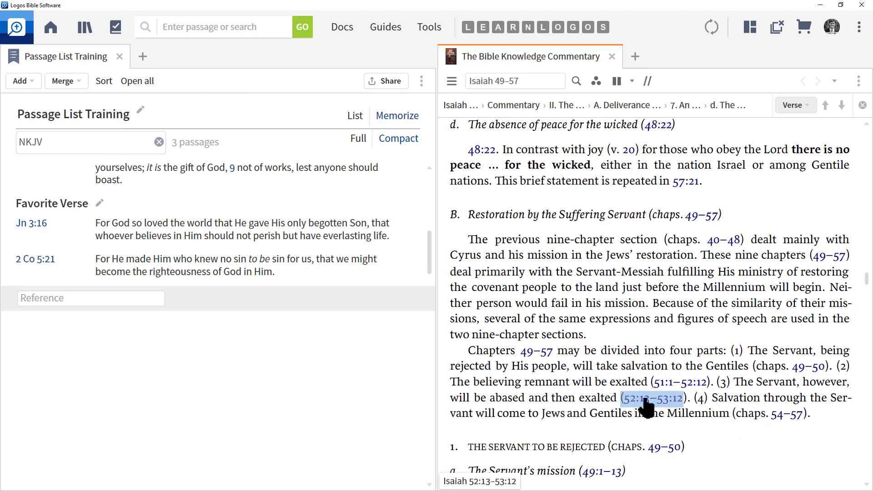
pyautogui.rightClick(666, 403)
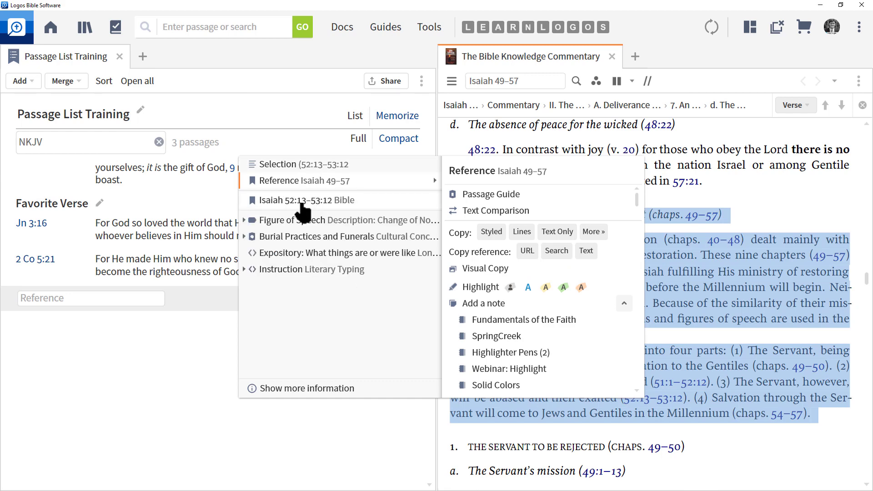
pyautogui.moveTo(303, 208)
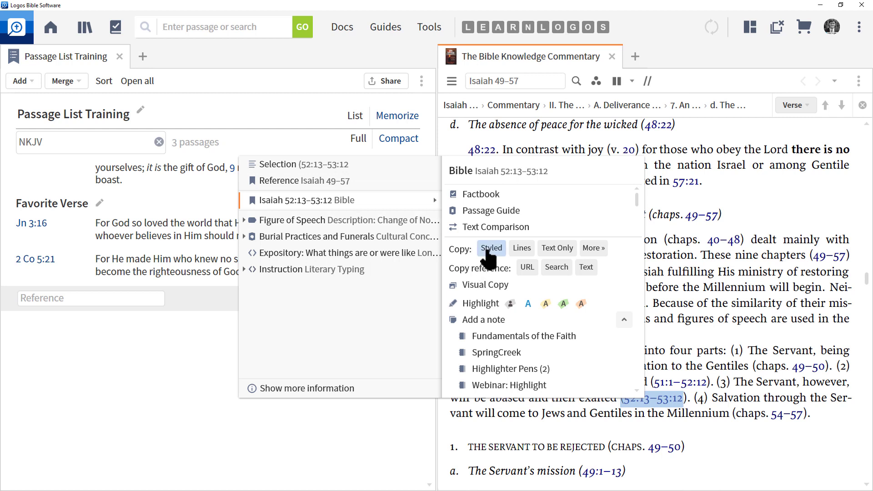
pyautogui.click(585, 272)
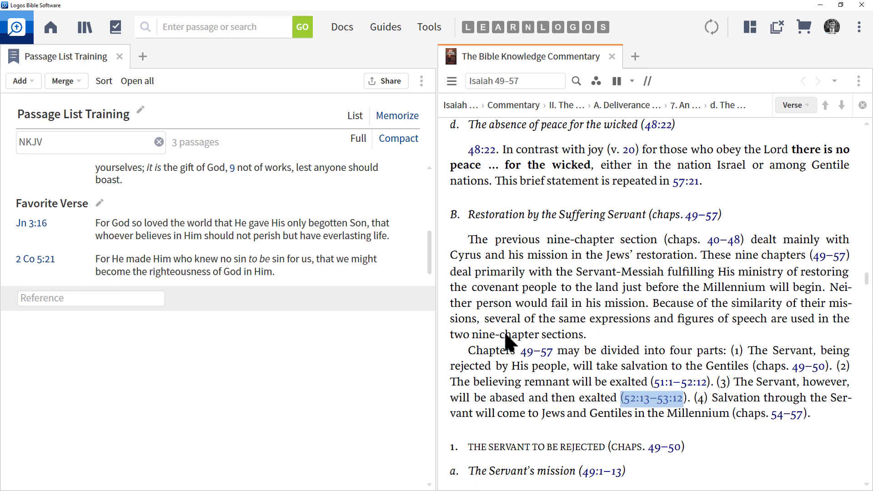
# - Add the Isaiah 52:13–53:12 passage to the list from the clipboard and remove it again
pyautogui.click(23, 81)
pyautogui.click(55, 192)
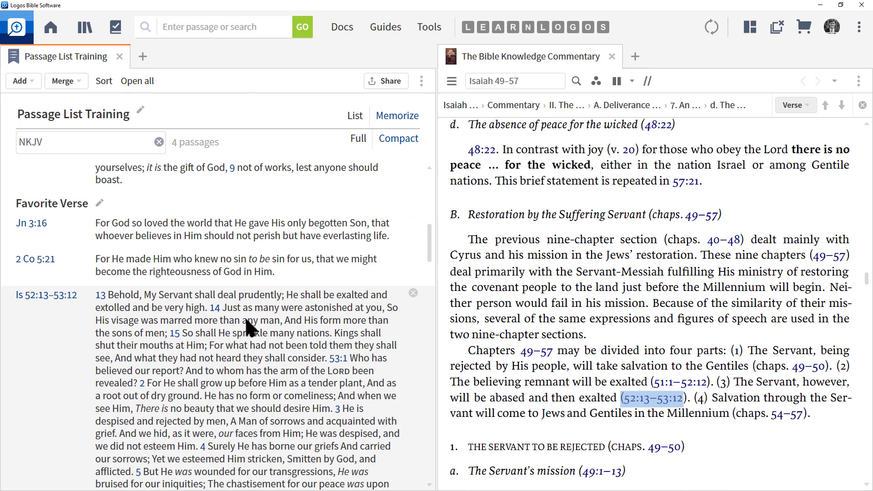
pyautogui.click(412, 293)
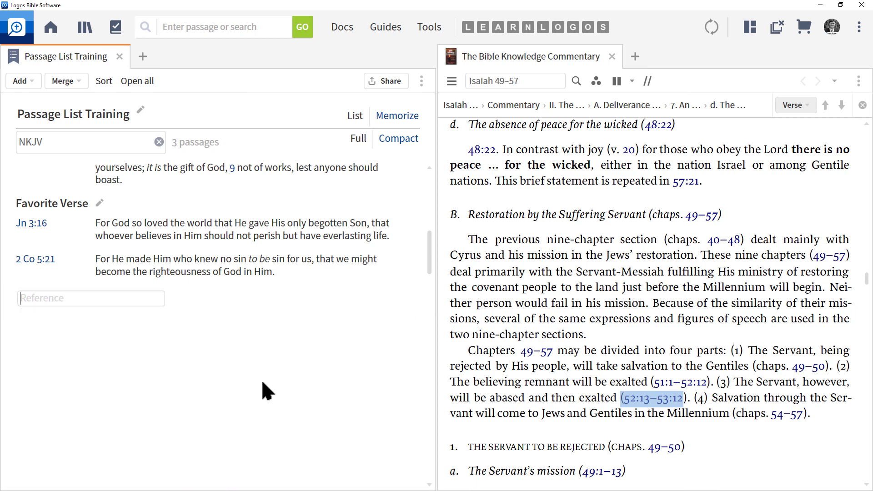
pyautogui.moveTo(232, 168)
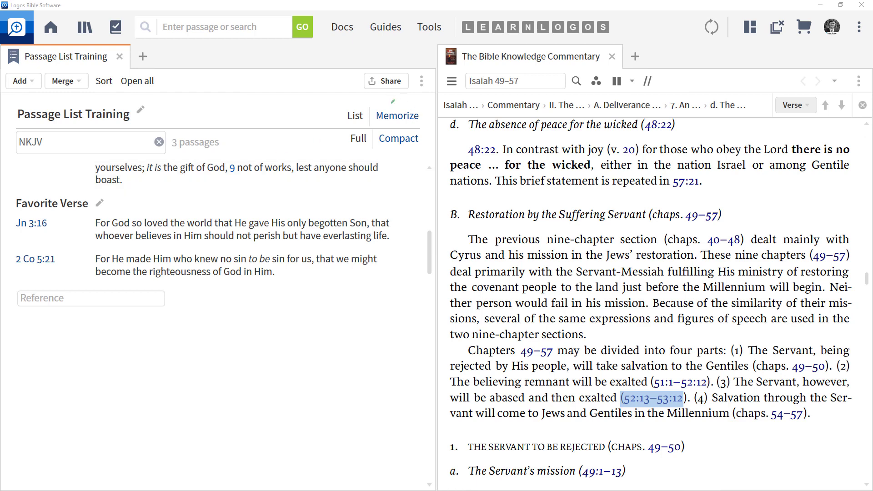
pyautogui.moveTo(393, 100)
pyautogui.mouseDown()
pyautogui.moveTo(321, 137)
pyautogui.moveTo(434, 107)
pyautogui.moveTo(373, 111)
pyautogui.mouseUp()
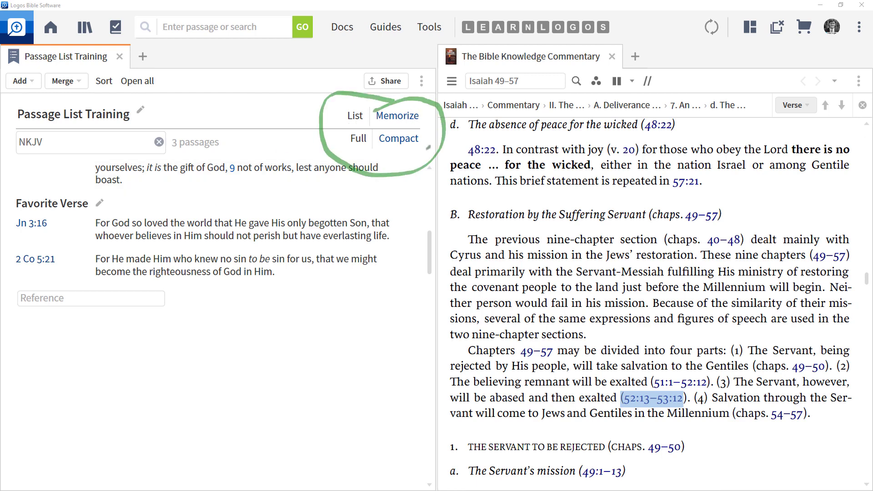
pyautogui.press('Escape')
pyautogui.scroll(1, 287, 296)
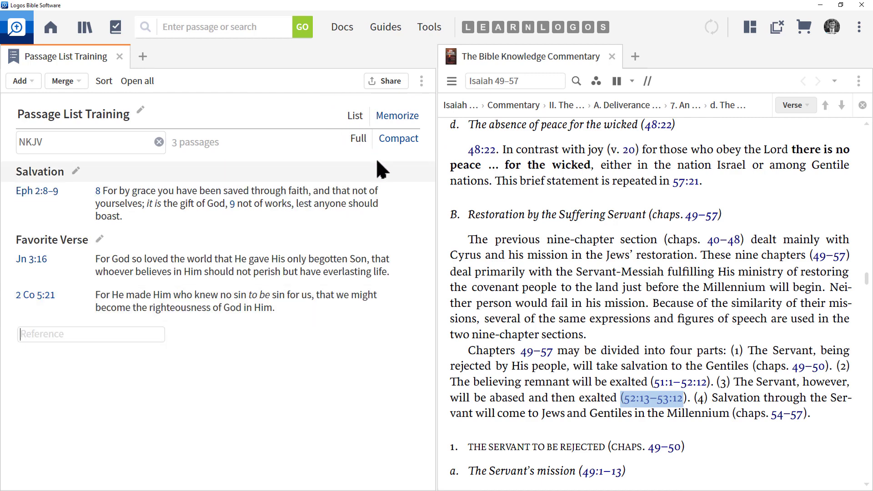
# - Preview the print/export output of the passage list in compact view, and return the list to full view
pyautogui.click(400, 139)
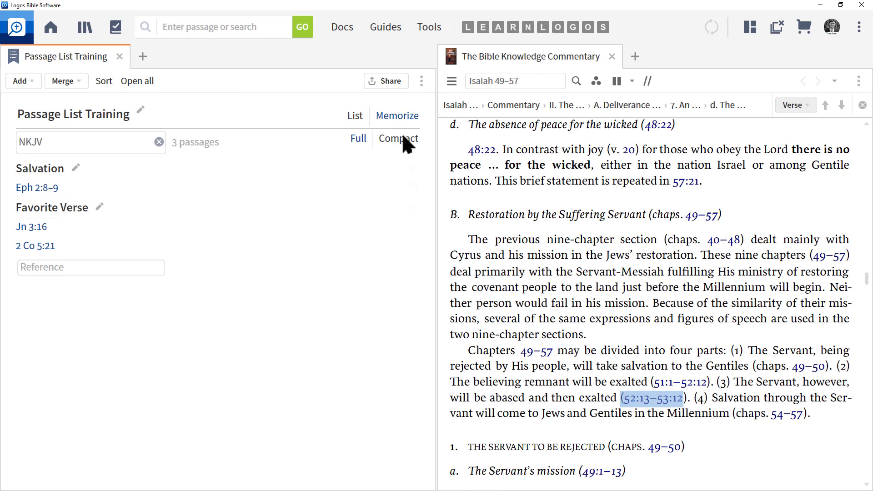
pyautogui.click(421, 81)
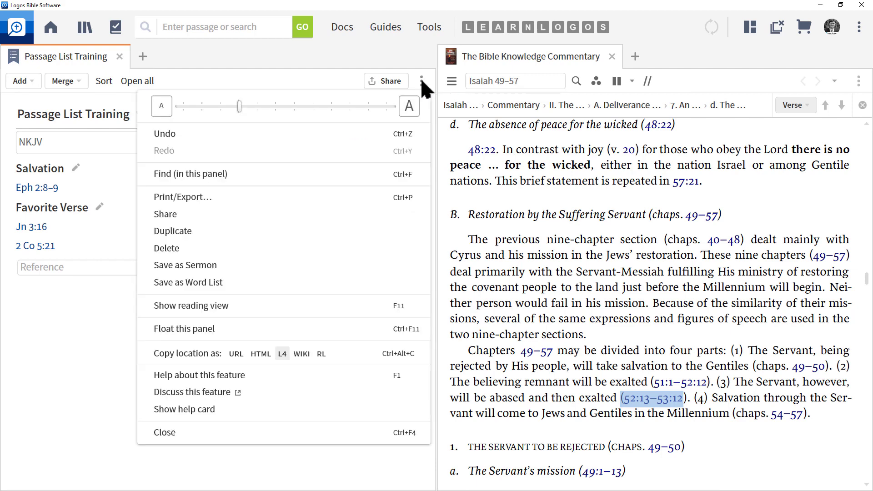
pyautogui.click(175, 199)
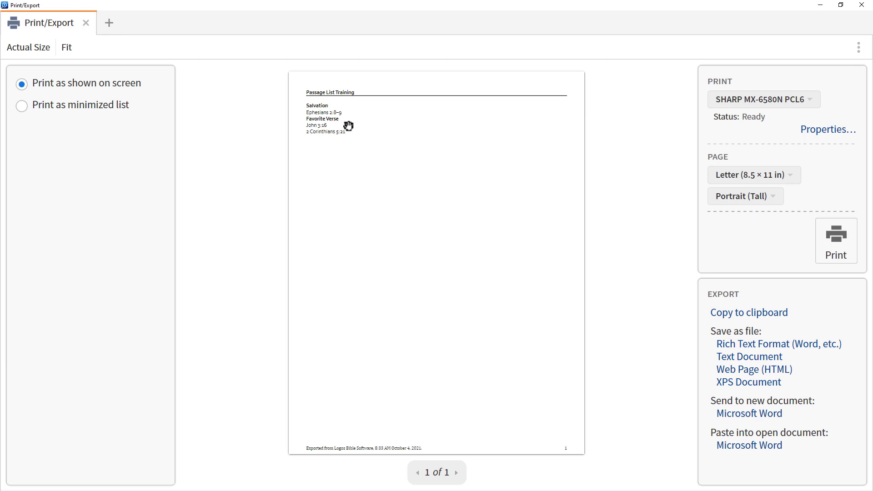
pyautogui.click(861, 7)
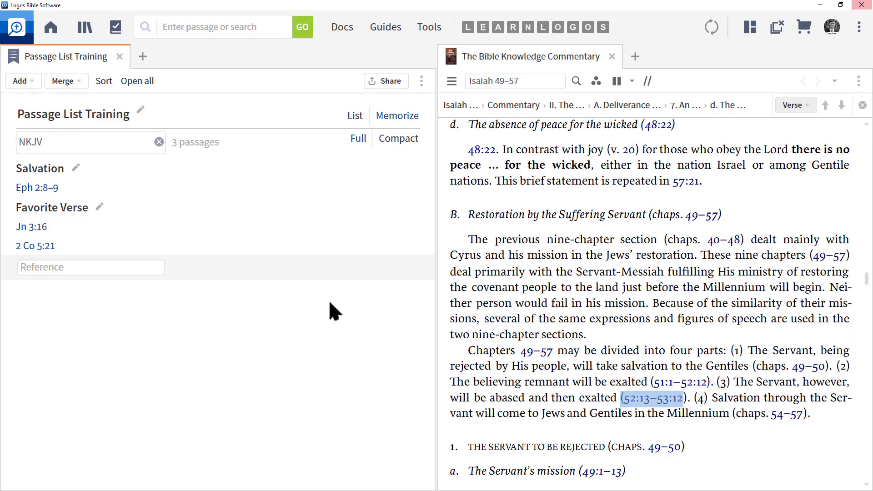
pyautogui.click(360, 139)
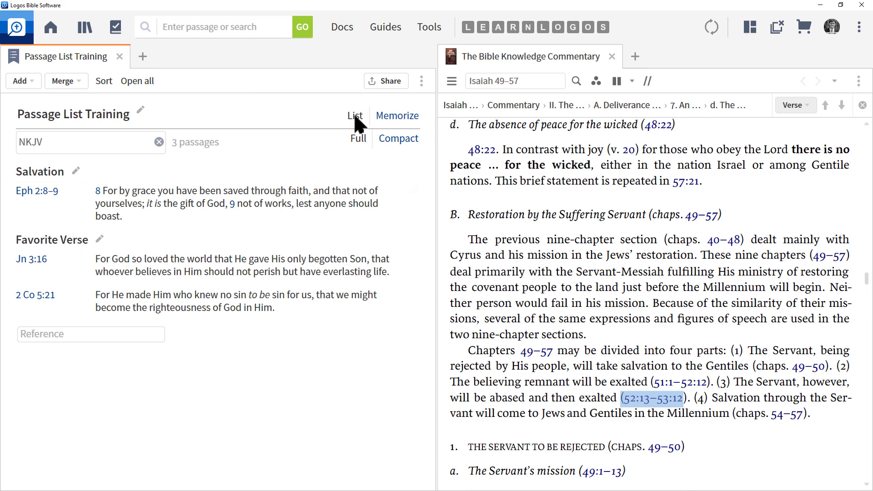
# - Switch the passage list to the Memorize view and set practice to hide all but first letters in random order
pyautogui.click(397, 116)
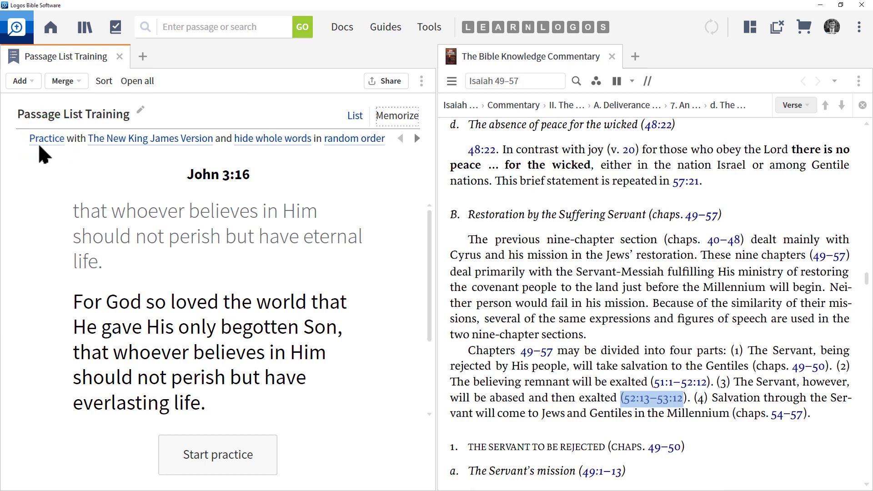
pyautogui.click(47, 138)
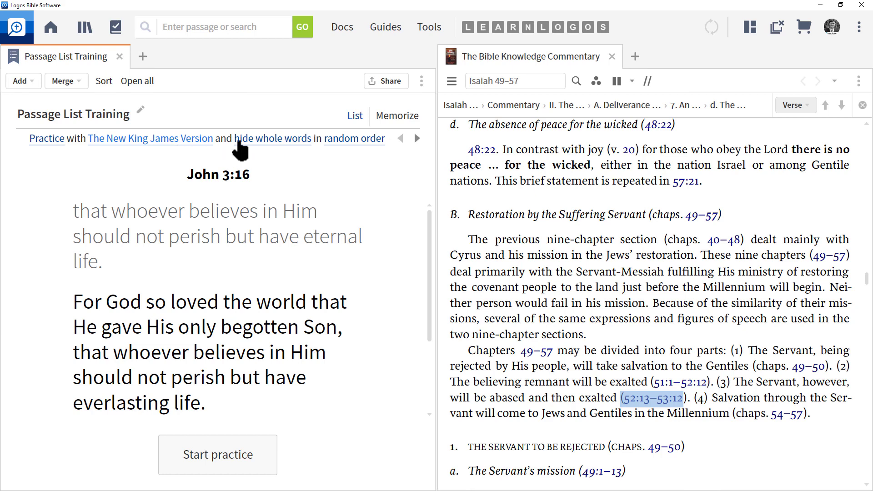
pyautogui.click(287, 139)
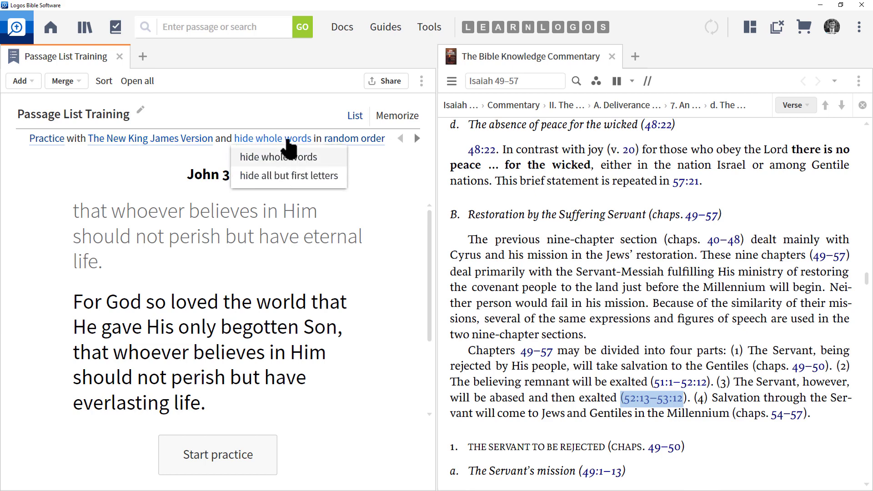
pyautogui.click(295, 177)
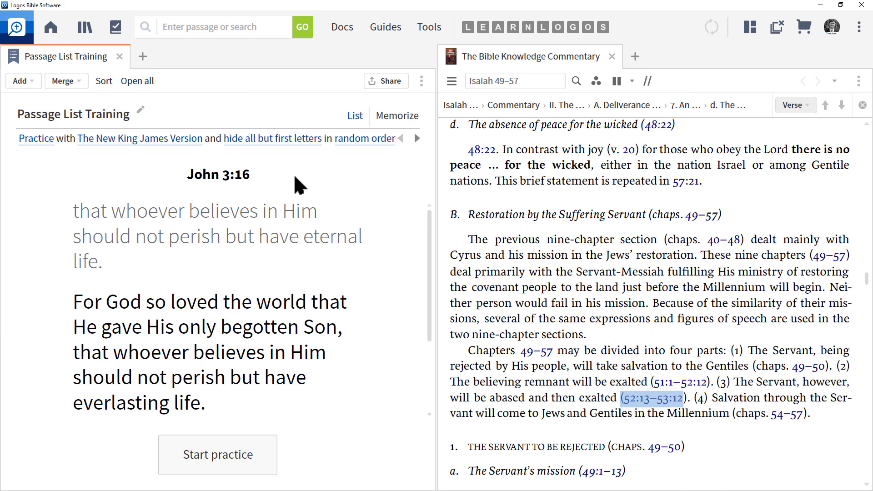
pyautogui.click(370, 139)
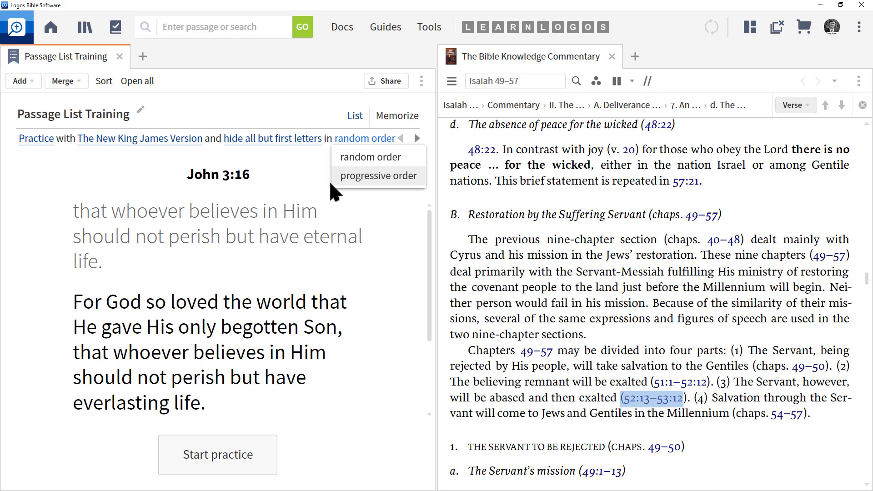
pyautogui.click(370, 159)
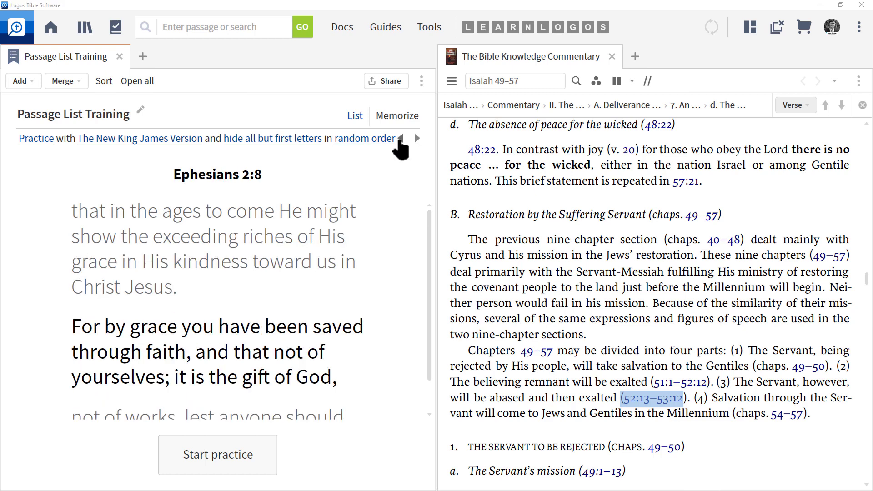
# - Browse through the list's memorization verses to 2 Corinthians 5:21 and back to John 3:16
pyautogui.click(416, 139)
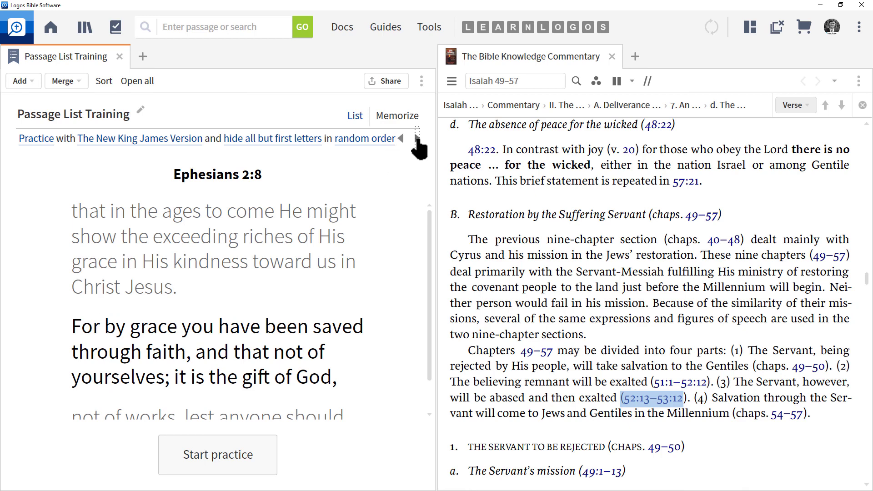
pyautogui.click(416, 138)
pyautogui.click(416, 138)
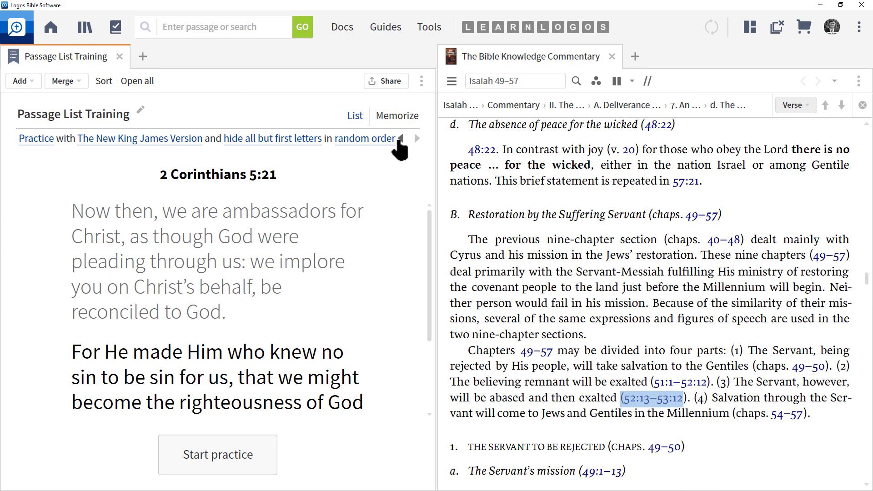
pyautogui.click(400, 138)
pyautogui.click(400, 138)
pyautogui.click(402, 138)
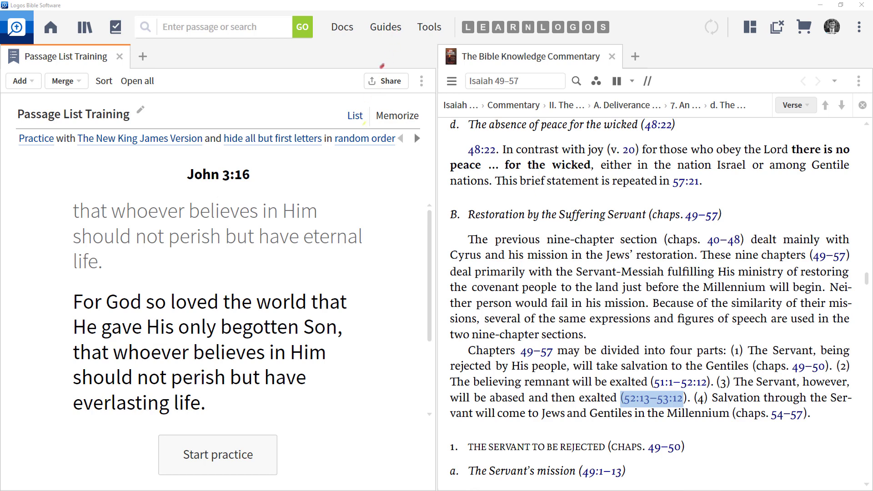
# - Check the public and group sharing options for the passage list without sharing it
pyautogui.moveTo(382, 66)
pyautogui.mouseDown()
pyautogui.moveTo(354, 77)
pyautogui.moveTo(422, 91)
pyautogui.moveTo(369, 69)
pyautogui.mouseUp()
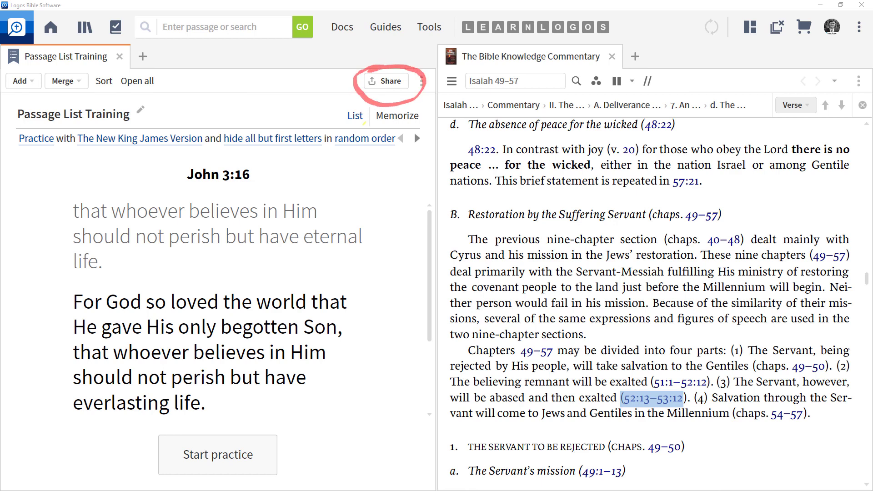
pyautogui.press('Escape')
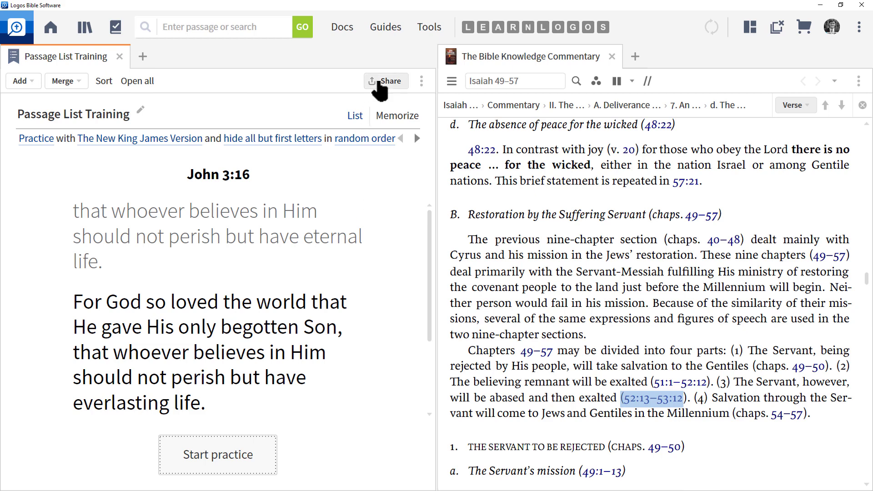
pyautogui.click(382, 91)
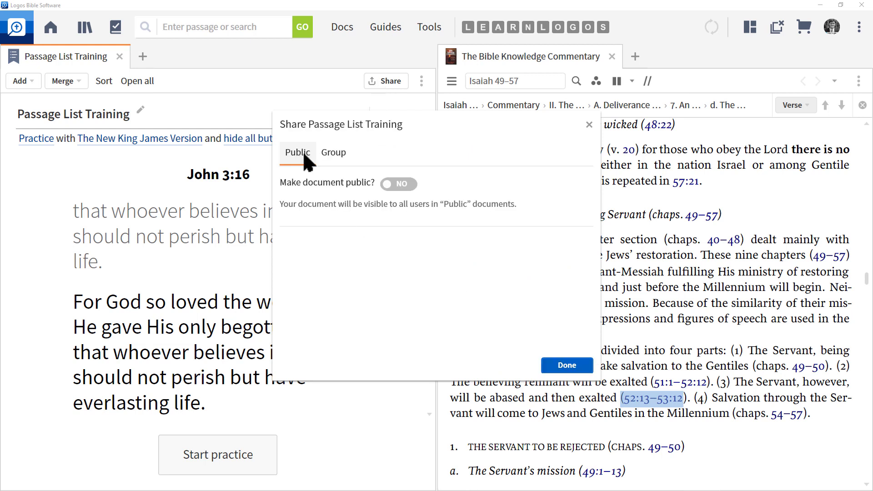
pyautogui.click(331, 154)
pyautogui.click(340, 182)
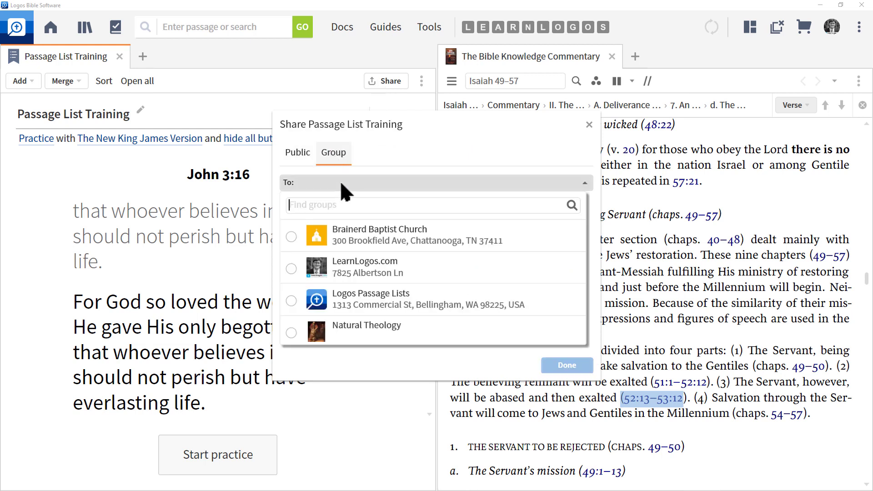
pyautogui.click(340, 182)
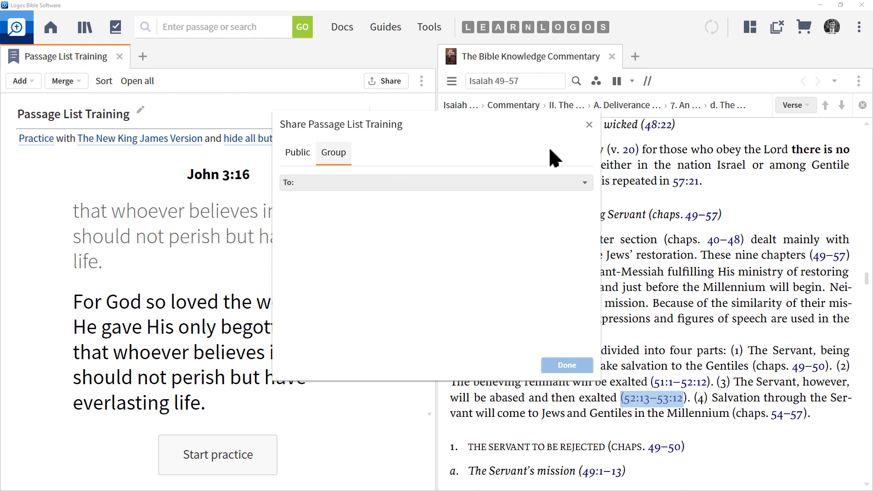
pyautogui.click(588, 125)
pyautogui.click(589, 131)
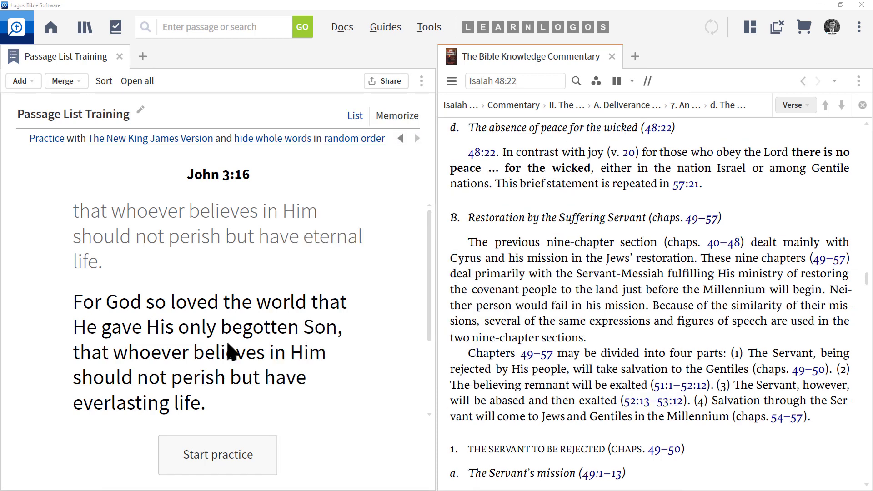
# - Change the memorization mode from Practice to Quiz and start the quiz
pyautogui.click(47, 144)
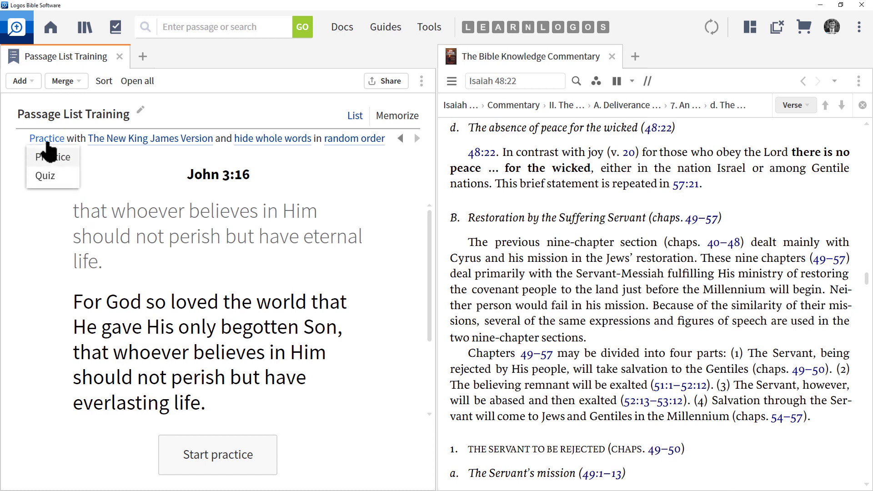
pyautogui.click(48, 176)
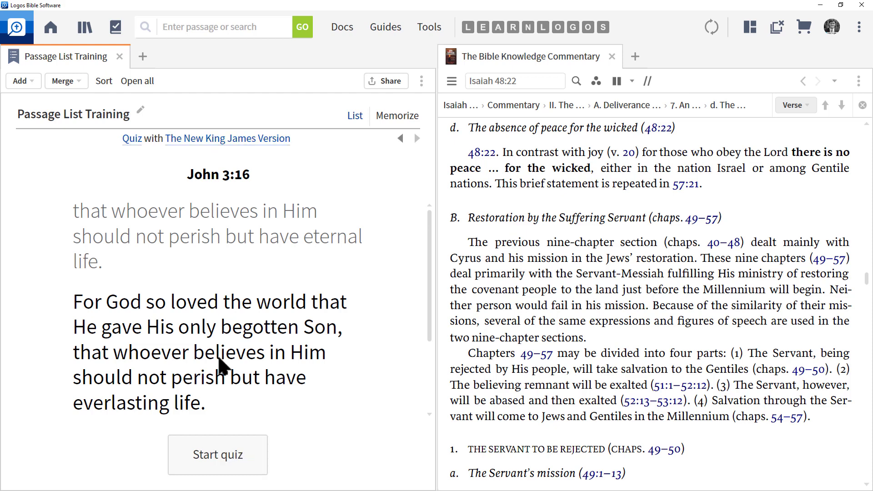
pyautogui.click(222, 457)
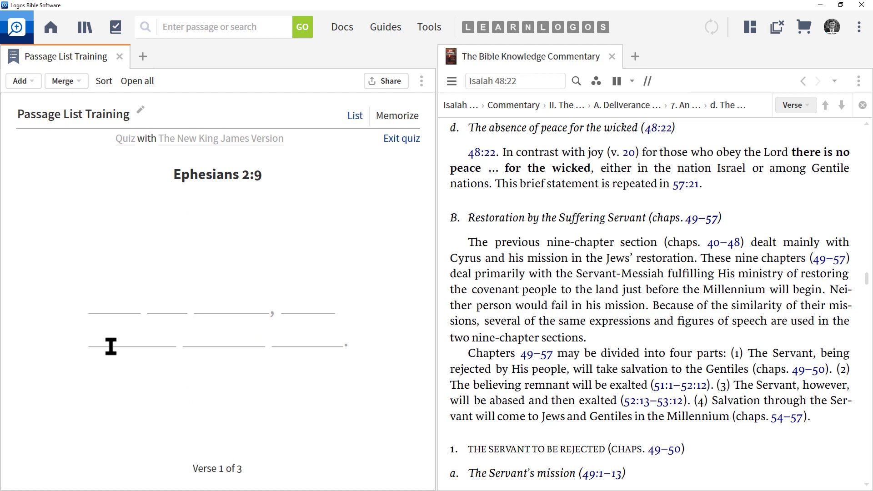
# - Answer the first blanks of Ephesians 2:9 with "not", "by" and "works", and exit the quiz
pyautogui.write('not')
pyautogui.write('b')
pyautogui.write('y')
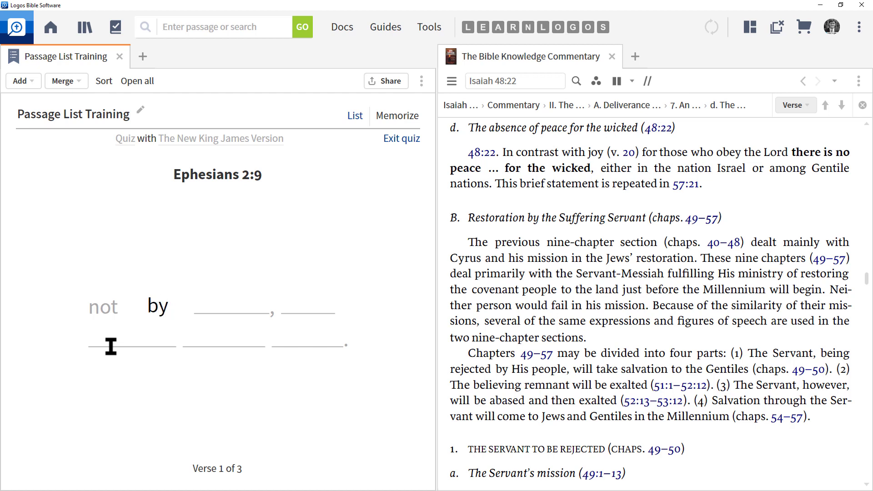
pyautogui.press('space')
pyautogui.write('works')
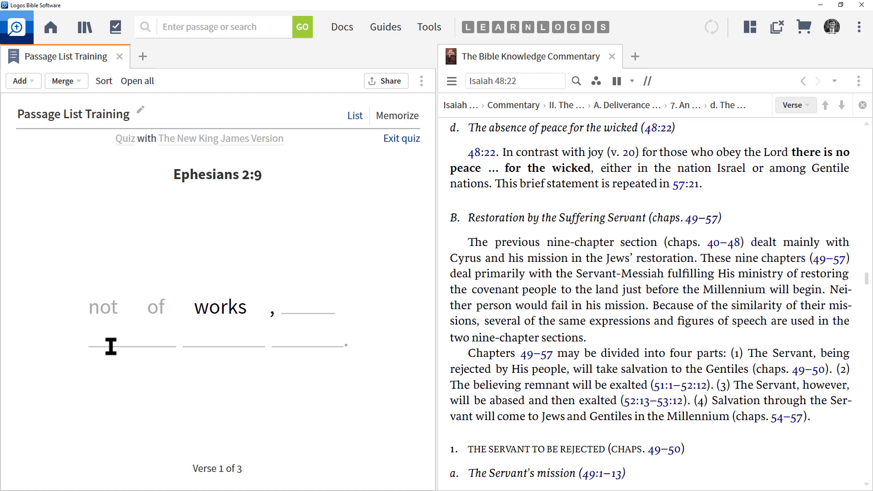
pyautogui.click(110, 346)
pyautogui.moveTo(210, 450)
pyautogui.mouseDown()
pyautogui.moveTo(175, 467)
pyautogui.moveTo(282, 470)
pyautogui.moveTo(207, 450)
pyautogui.mouseUp()
pyautogui.press('Escape')
pyautogui.hotkey('ctrl', '2')
pyautogui.moveTo(385, 149)
pyautogui.mouseDown()
pyautogui.moveTo(390, 139)
pyautogui.moveTo(436, 134)
pyautogui.moveTo(374, 135)
pyautogui.mouseUp()
pyautogui.press('Escape')
pyautogui.click(403, 139)
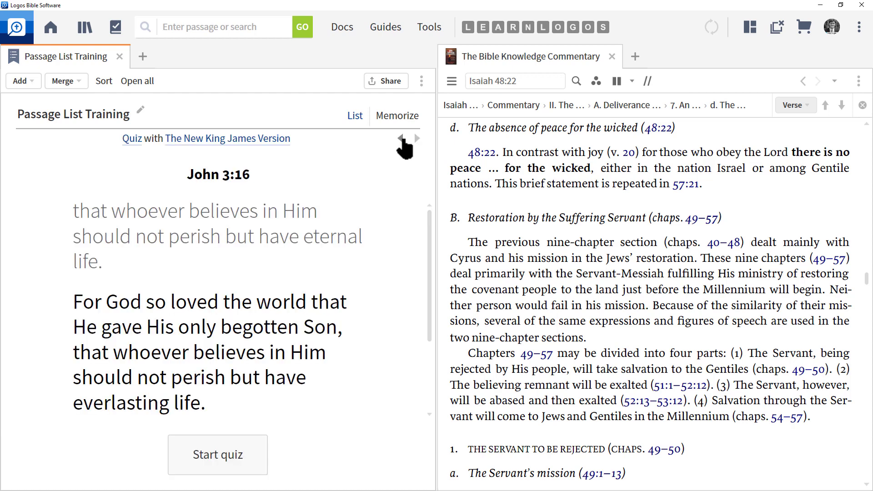
# - Set the memorization mode back to Practice and start practicing John 3:16
pyautogui.click(132, 138)
pyautogui.click(145, 157)
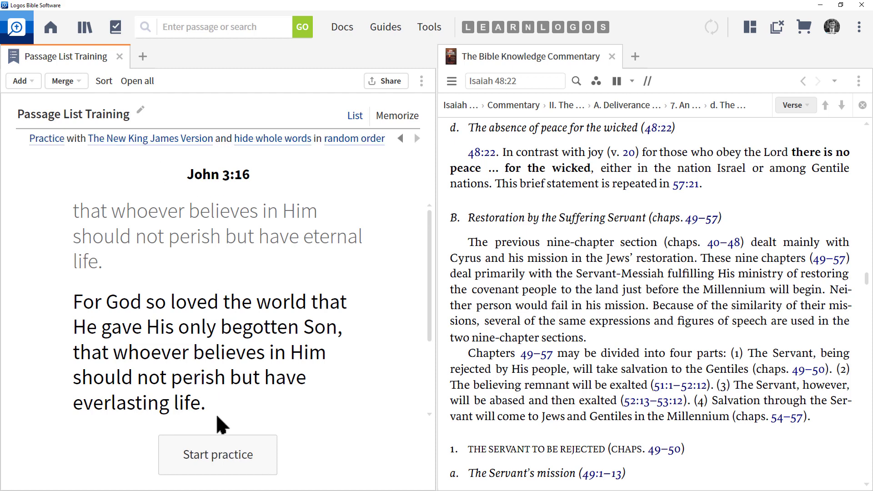
pyautogui.click(218, 455)
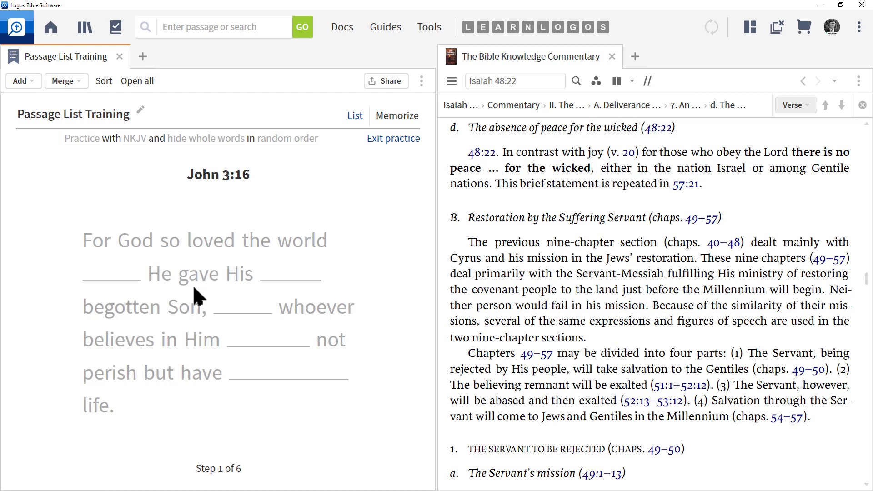
# - Fill the first two blanks of John 3:16 with "that" and "only", and exit the practice
pyautogui.press('Right')
pyautogui.press('Right')
pyautogui.press('Right')
pyautogui.press('Right')
pyautogui.press('Right')
pyautogui.press('Right')
pyautogui.write('that')
pyautogui.click(272, 276)
pyautogui.write('onl')
pyautogui.press('space')
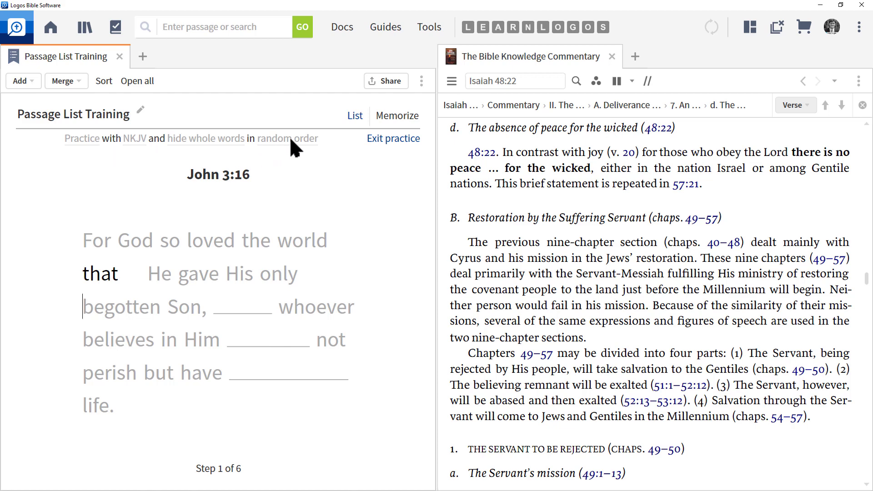
pyautogui.click(390, 140)
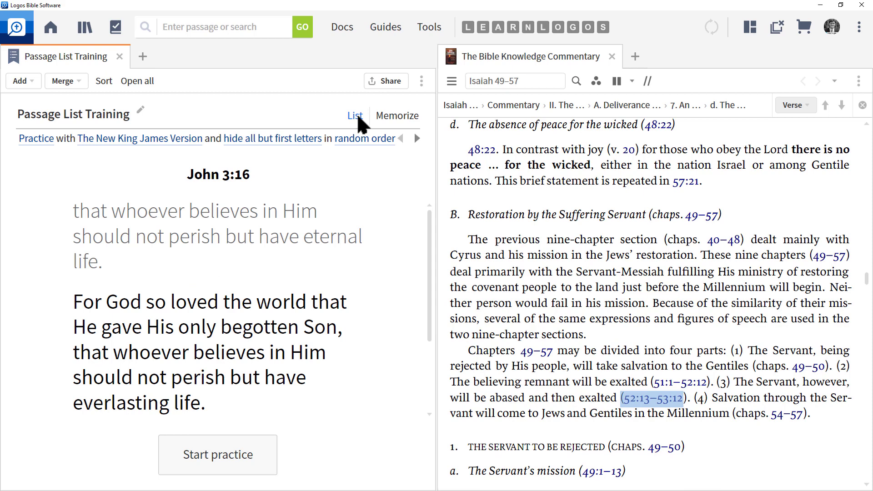
# - Return to the List view and review the available lists and methods for merging passage lists
pyautogui.click(359, 122)
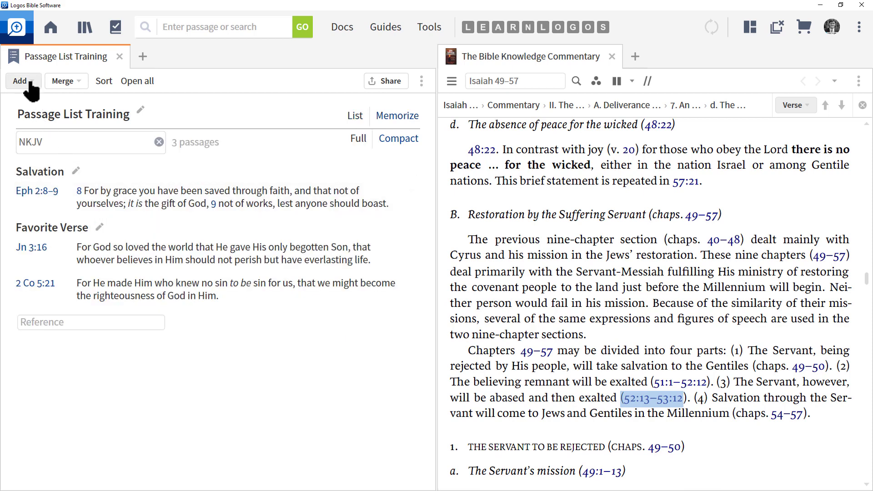
pyautogui.click(81, 89)
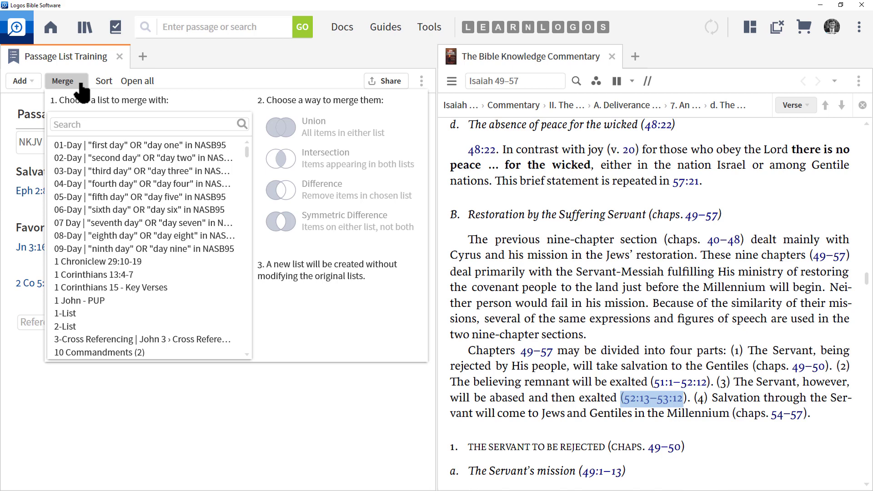
pyautogui.click(160, 423)
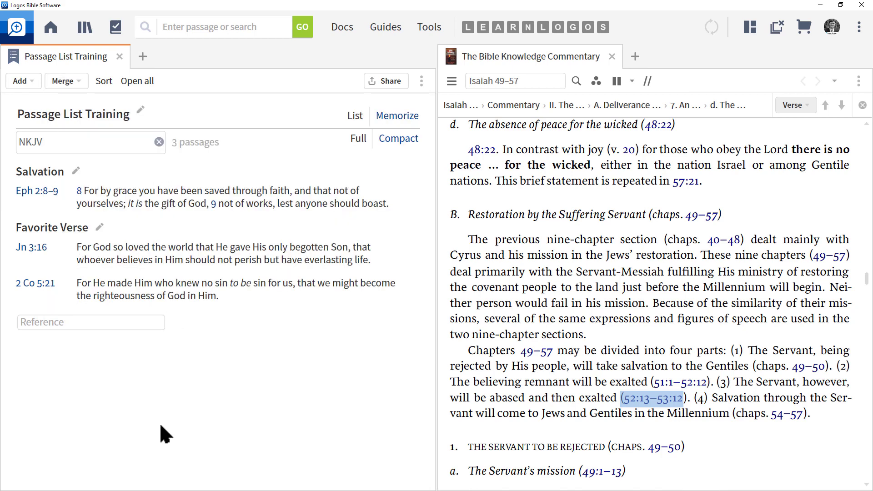
# - Close The Bible Knowledge Commentary and create a new passage list document
pyautogui.click(612, 56)
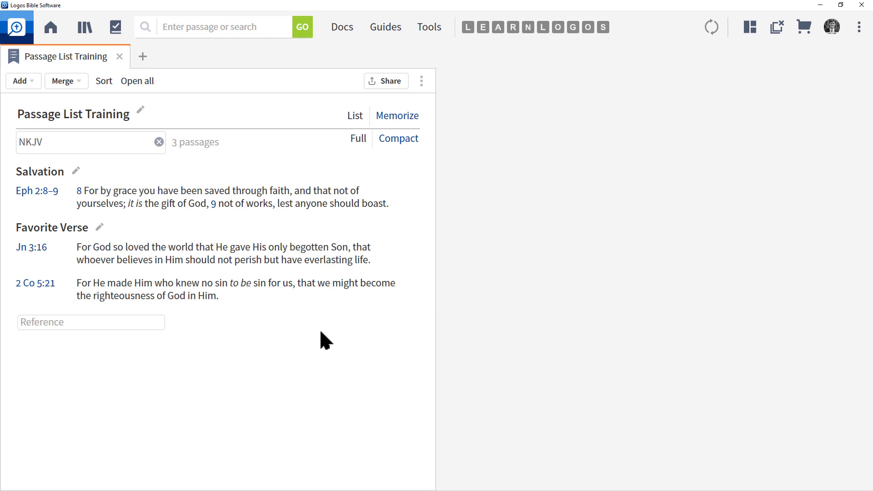
pyautogui.click(338, 29)
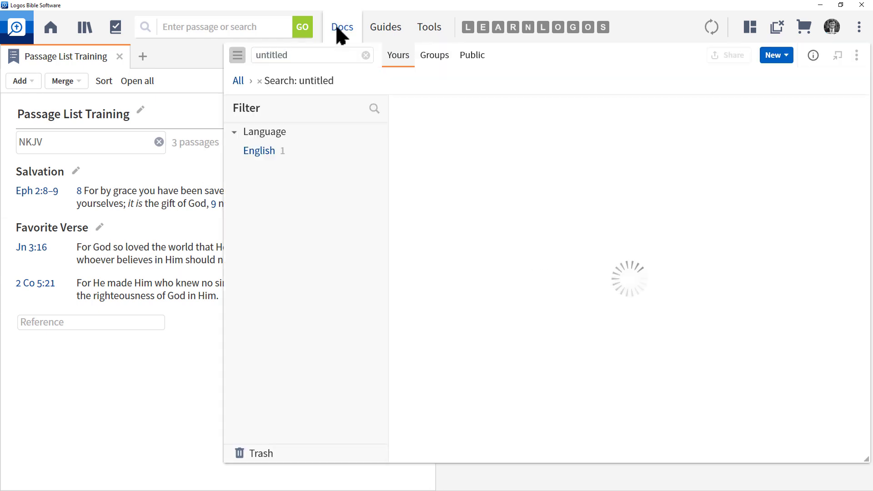
pyautogui.click(783, 56)
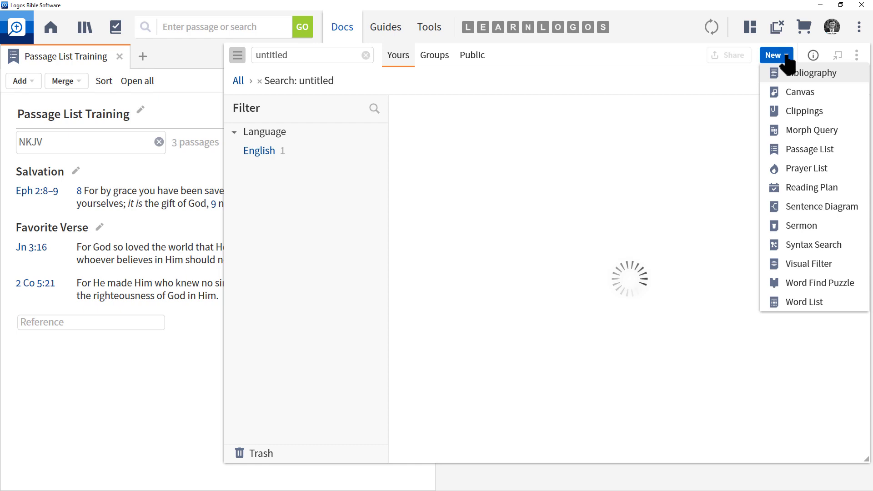
pyautogui.click(785, 153)
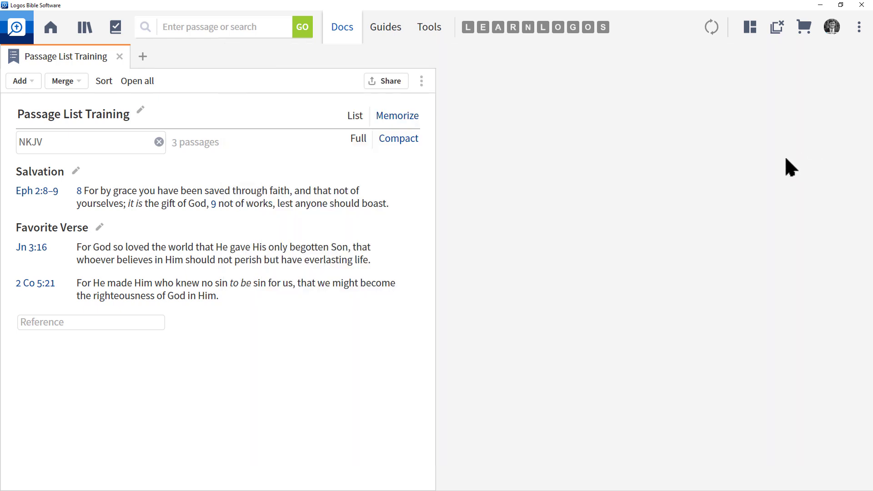
# - Rename the untitled passage list to Merge List
pyautogui.click(514, 117)
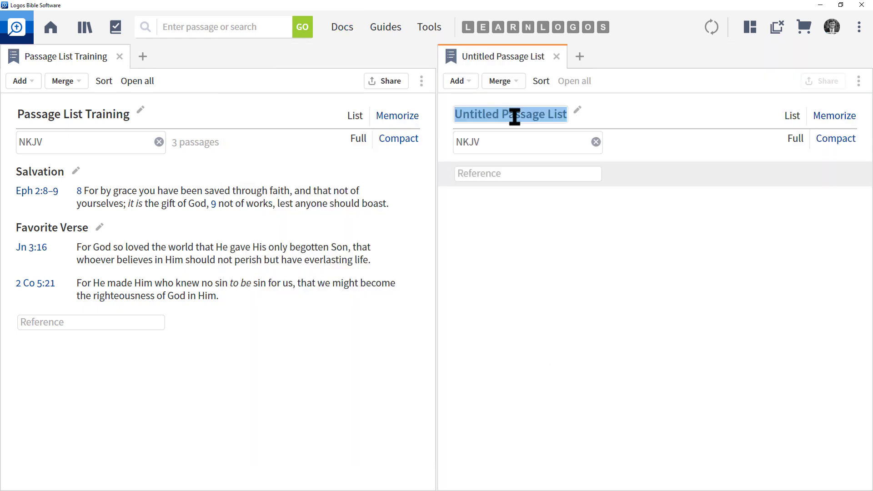
pyautogui.write('Merge List')
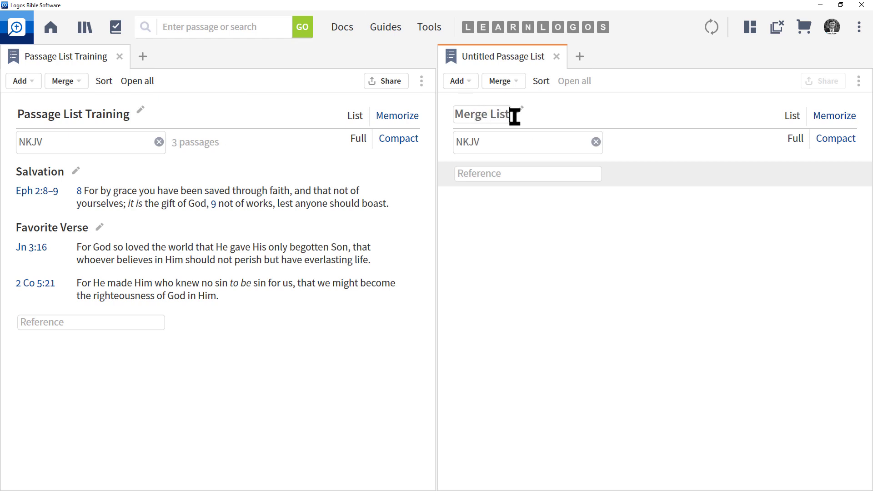
pyautogui.press('Return')
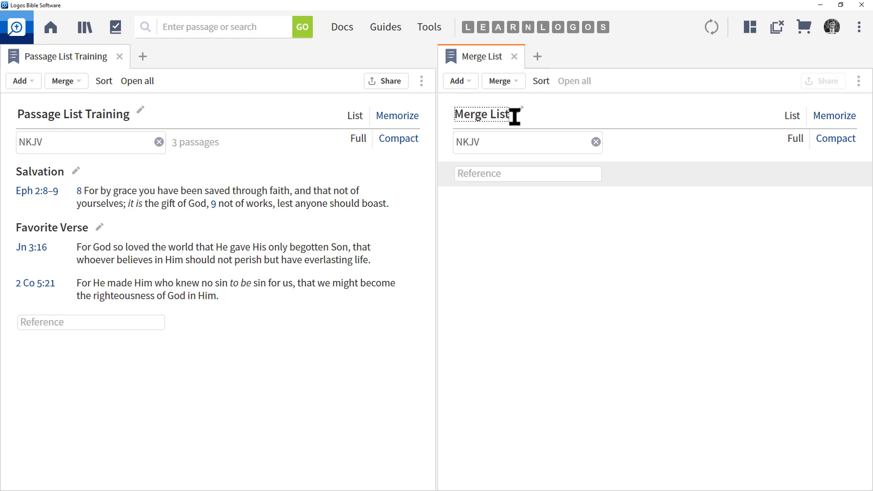
# - Add the passages John 3:16 and Romans 8:28 to the Merge List
pyautogui.click(480, 174)
pyautogui.write('John 3:16')
pyautogui.press('Return')
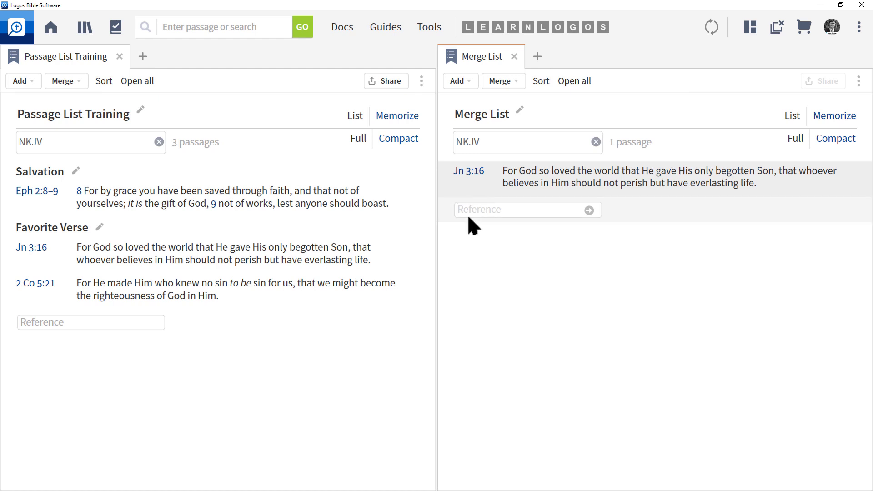
pyautogui.write('Rom 28')
pyautogui.press('BackSpace')
pyautogui.press('BackSpace')
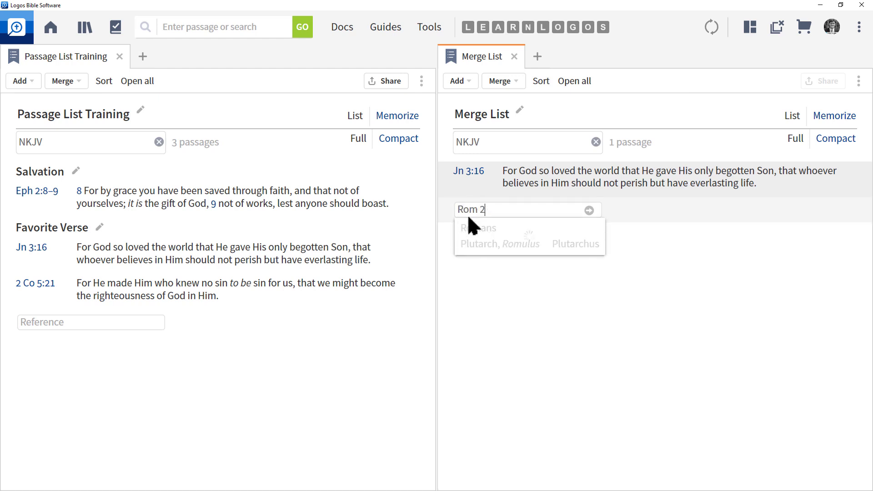
pyautogui.write('828')
pyautogui.press('BackSpace')
pyautogui.press('BackSpace')
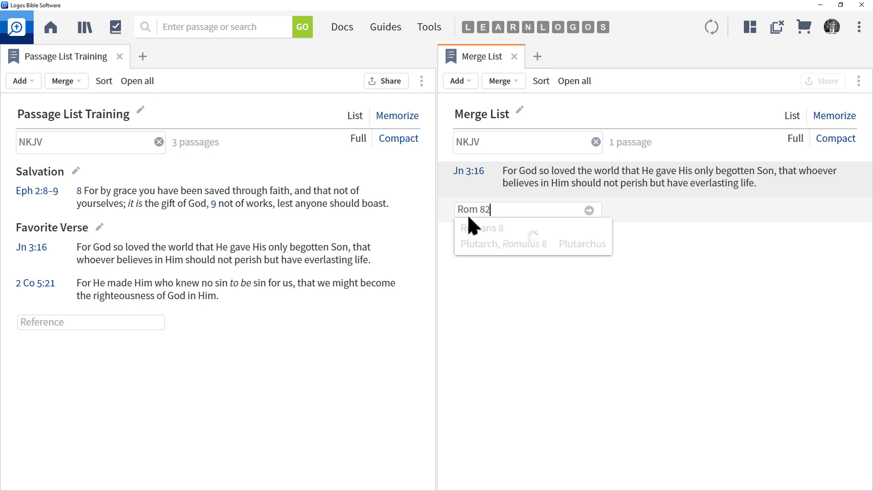
pyautogui.write(':28')
pyautogui.click(515, 226)
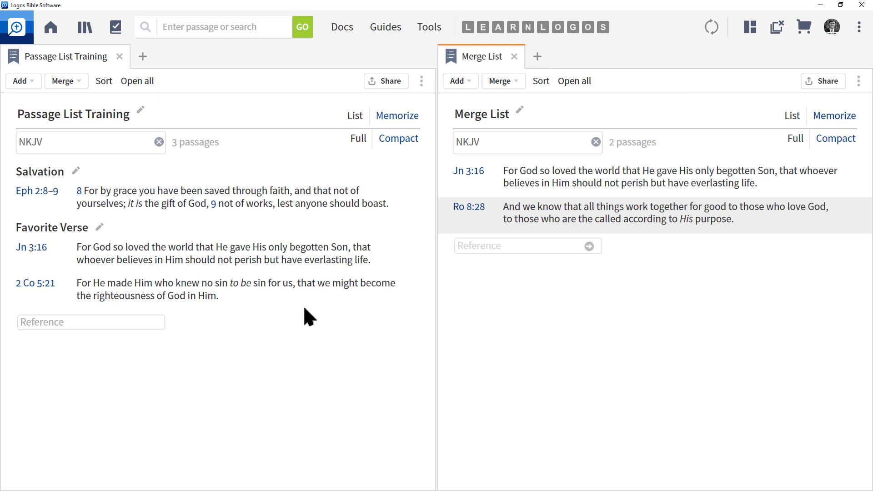
# - Merge Passage List Training with Merge List using the Union method
pyautogui.click(72, 84)
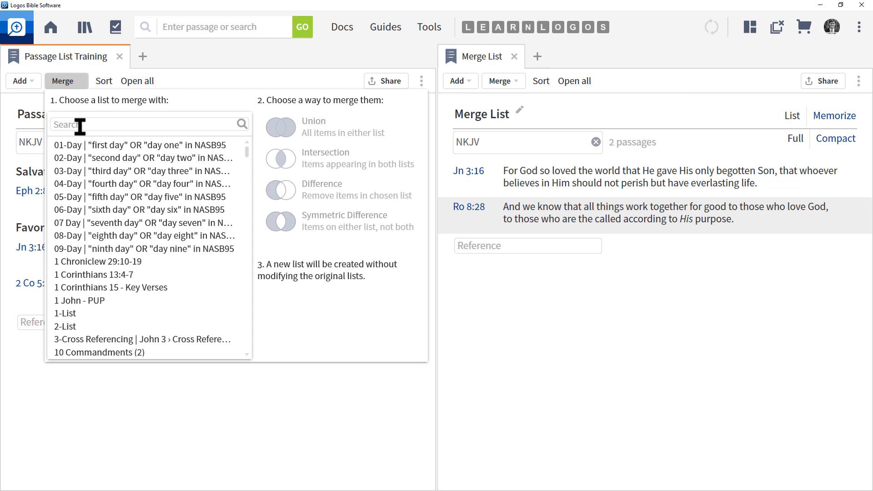
pyautogui.click(80, 126)
pyautogui.write('Merge')
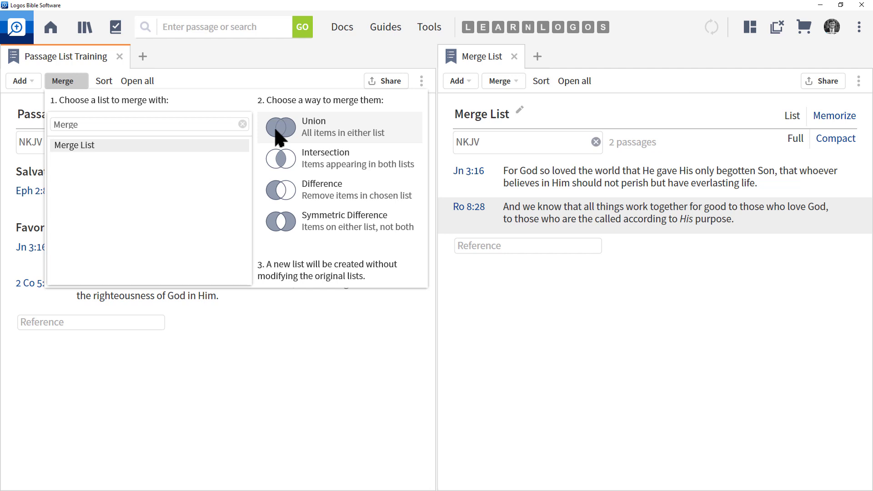
pyautogui.click(293, 129)
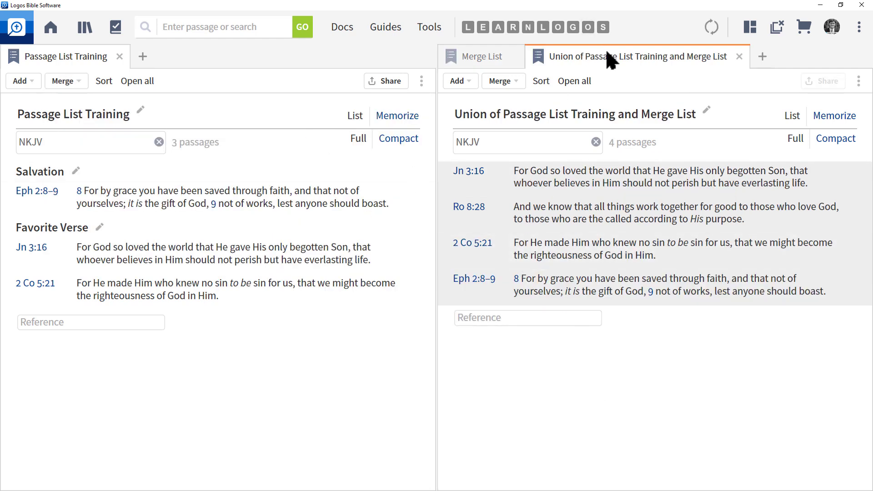
# - Place the union list between its two source lists to compare their passages, and close it
pyautogui.moveTo(607, 52); pyautogui.dragTo(437, 63)
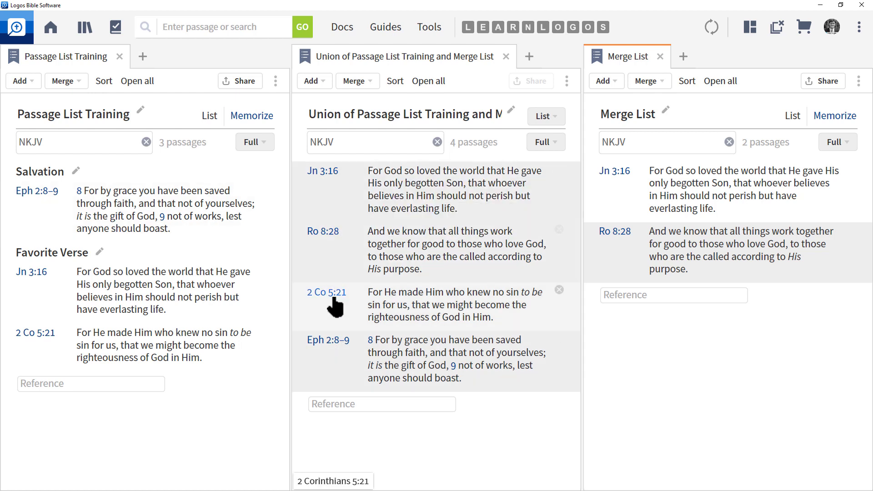
pyautogui.moveTo(333, 298)
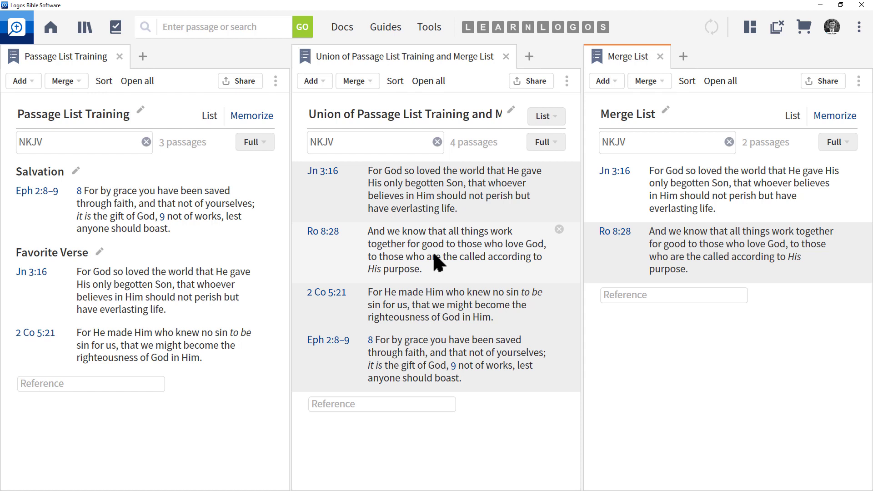
pyautogui.click(506, 56)
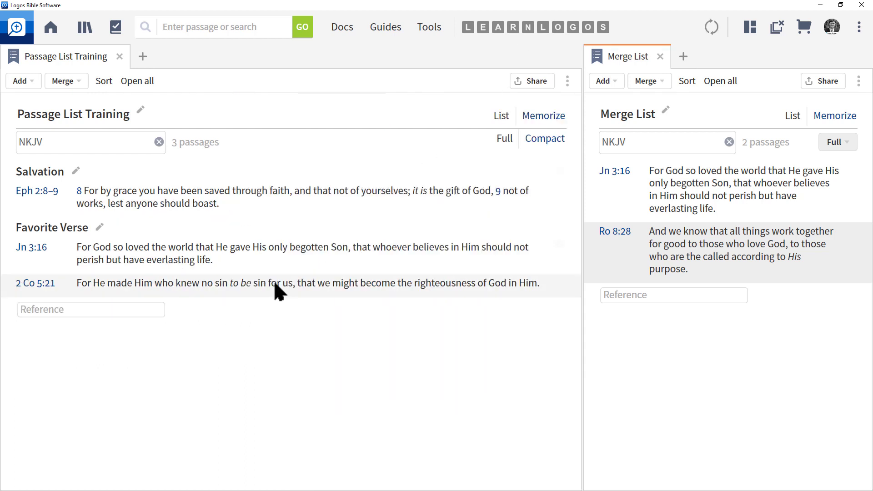
# - Merge Passage List Training with Merge List using the Intersection method
pyautogui.click(69, 85)
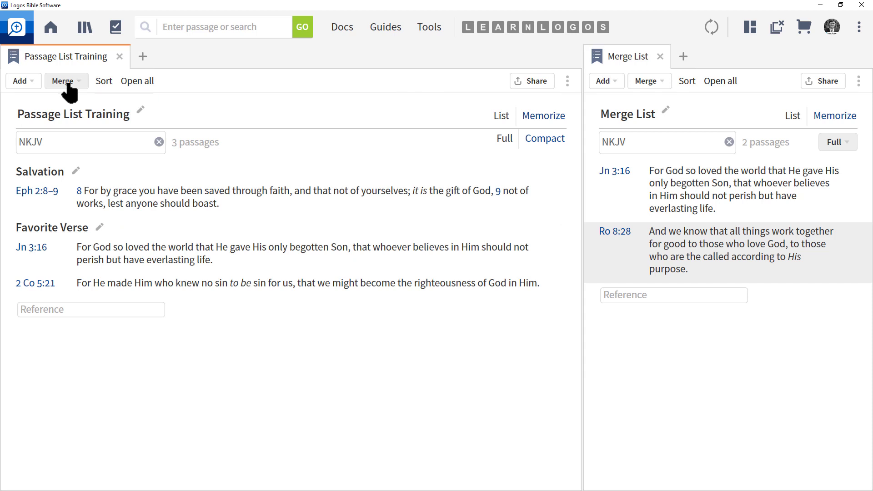
pyautogui.click(67, 86)
pyautogui.write('merge')
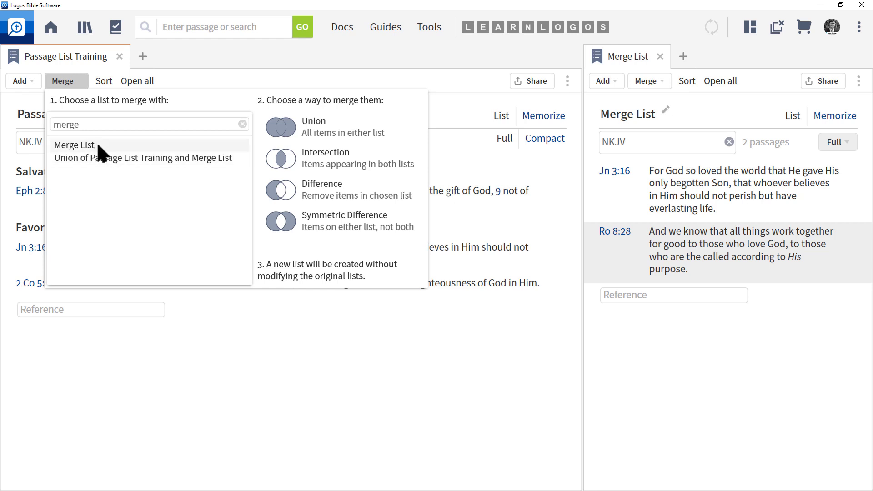
pyautogui.click(311, 164)
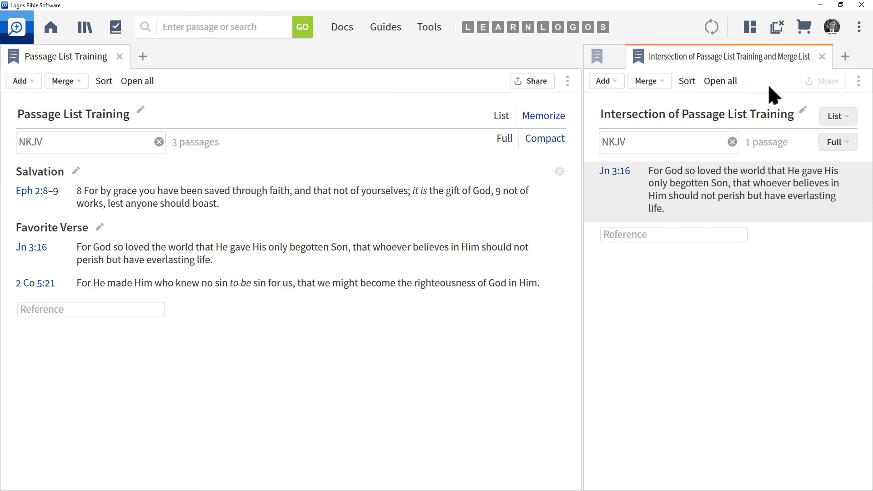
# - Compare the intersection list side by side with both source lists, close it and equalize the remaining two panes
pyautogui.moveTo(683, 56); pyautogui.dragTo(576, 81)
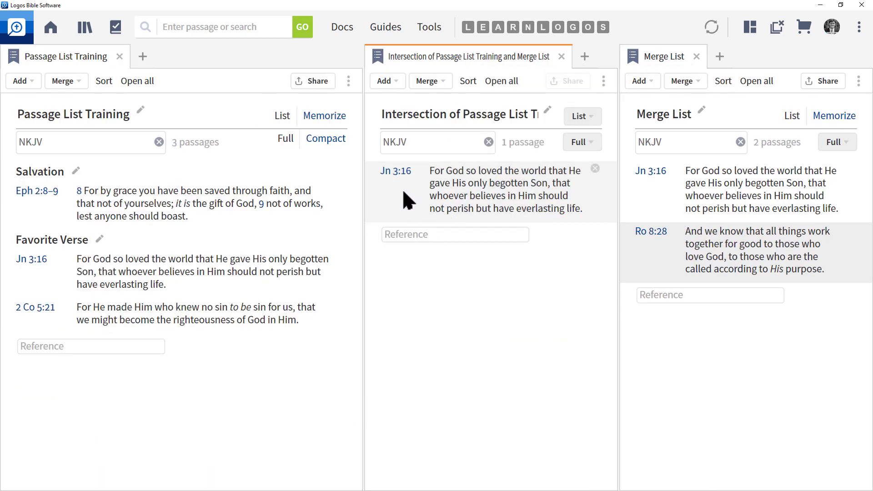
pyautogui.click(561, 56)
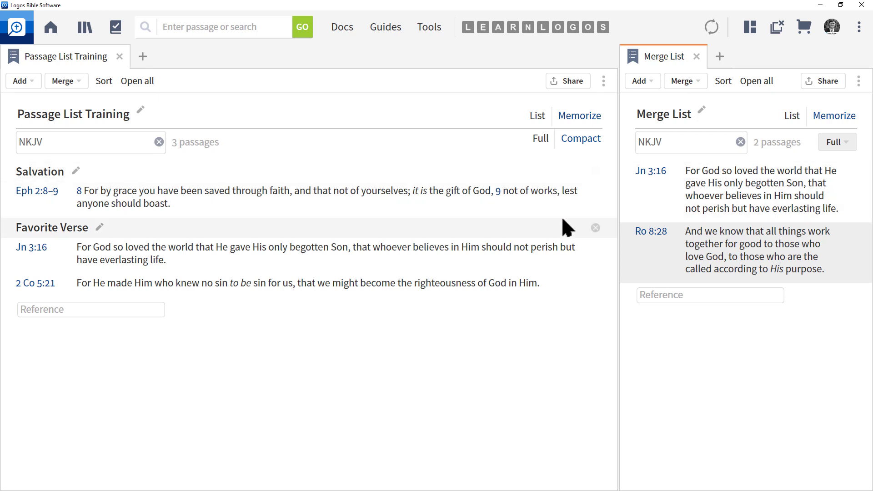
pyautogui.doubleClick(616, 211)
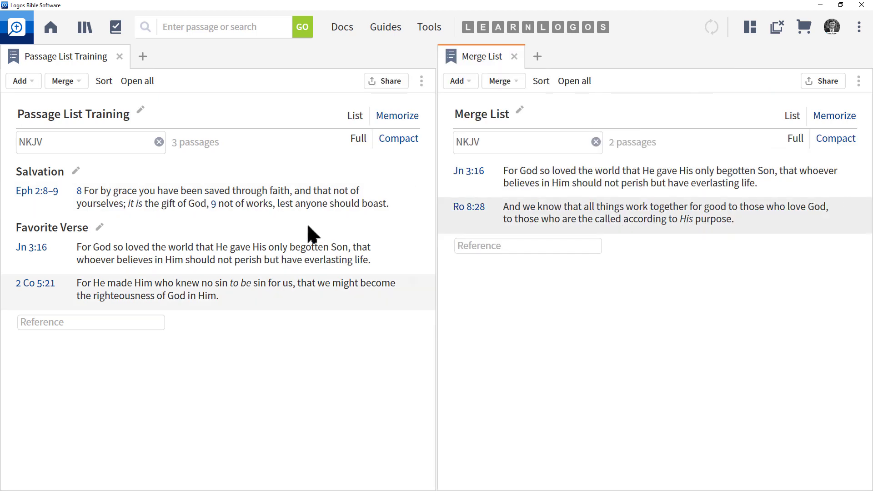
# - Merge Passage List Training with the Intersection of Passage List Training and Merge List using the Difference method
pyautogui.click(62, 84)
pyautogui.click(65, 85)
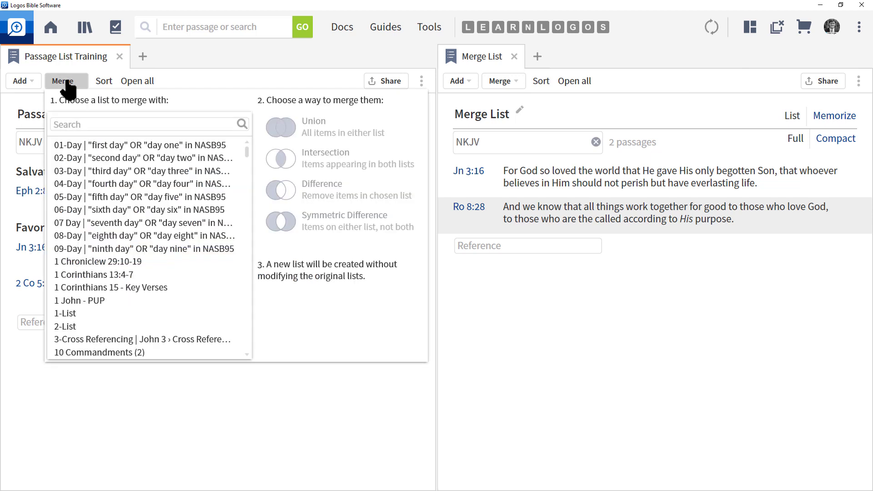
pyautogui.click(65, 125)
pyautogui.write('Merge')
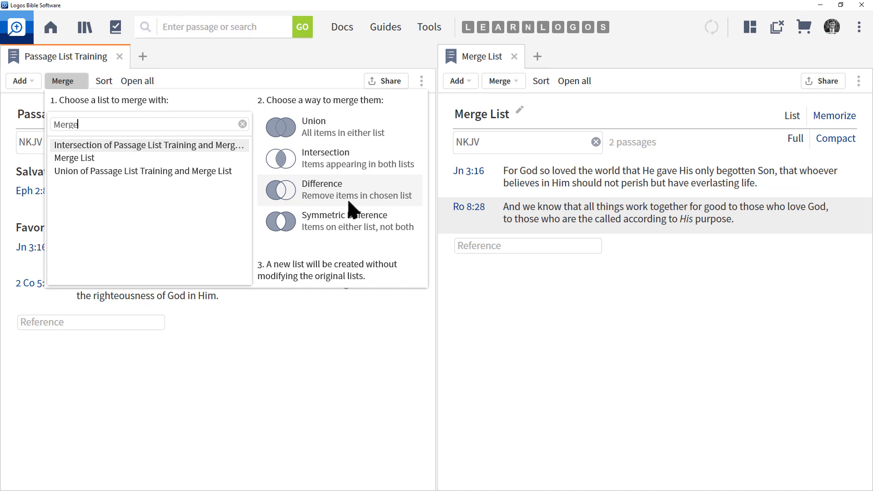
pyautogui.click(276, 193)
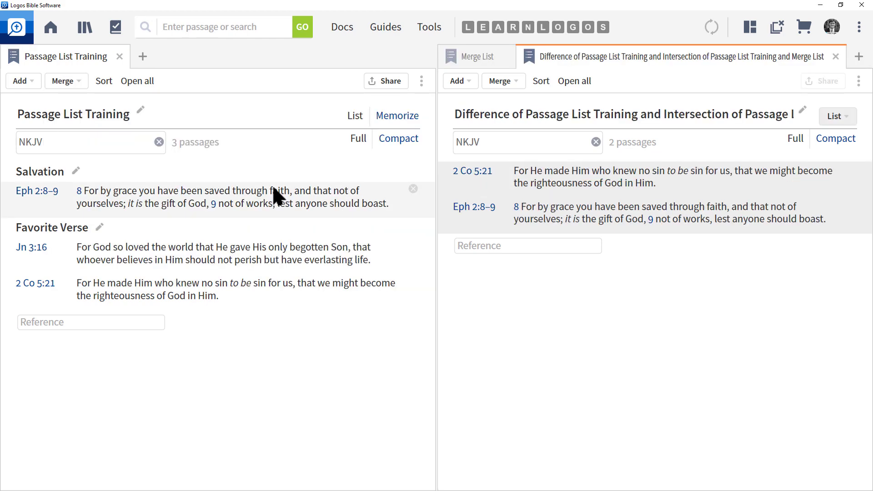
# - Examine the difference list between Passage List Training and Merge List, close it and restore equal pane widths
pyautogui.moveTo(676, 64); pyautogui.dragTo(434, 97)
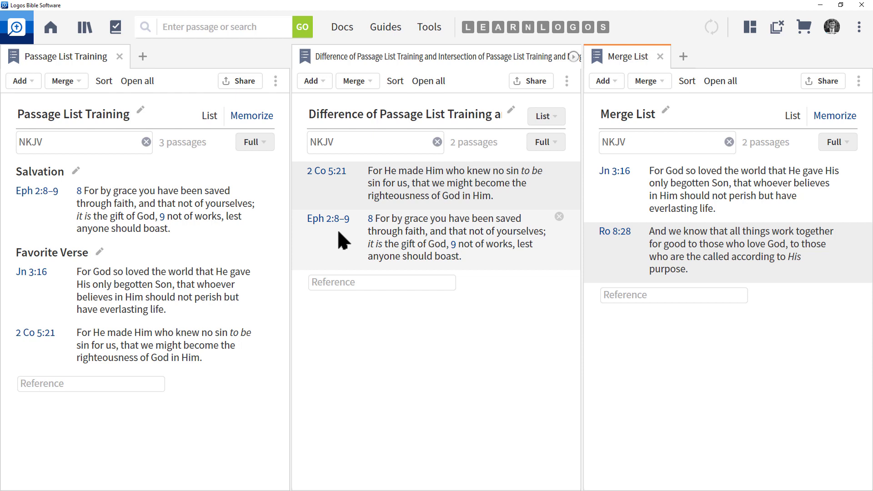
pyautogui.click(562, 55)
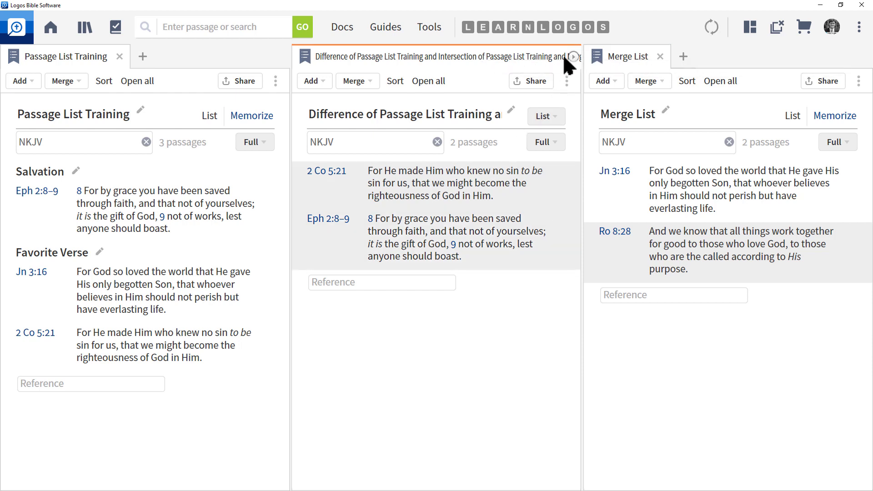
pyautogui.click(572, 56)
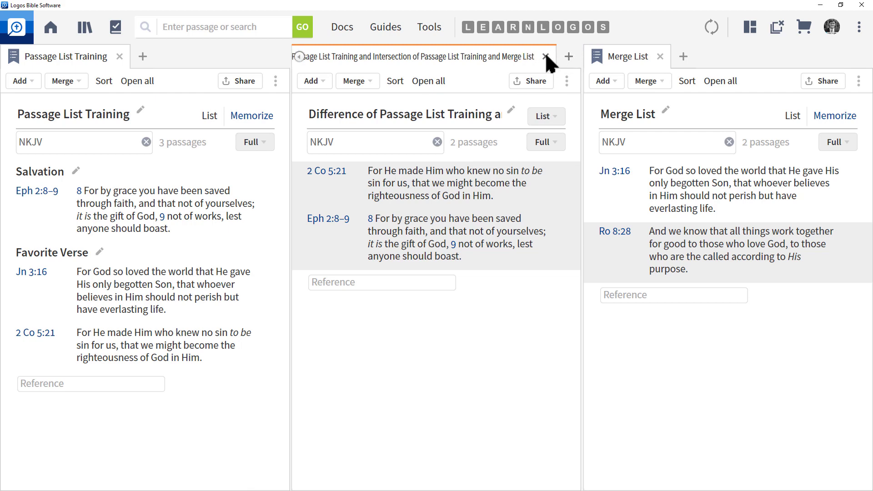
pyautogui.click(545, 56)
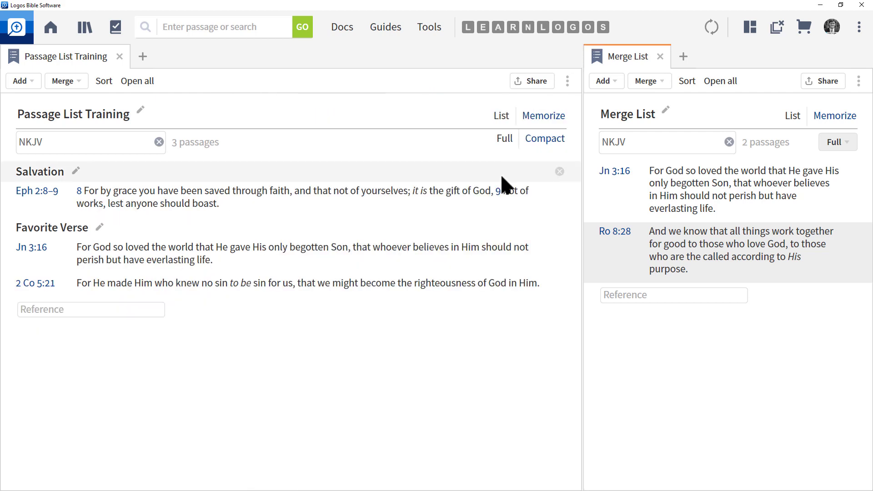
pyautogui.doubleClick(582, 181)
# - Merge Passage List Training with Merge List using the Symmetric Difference method
pyautogui.click(74, 89)
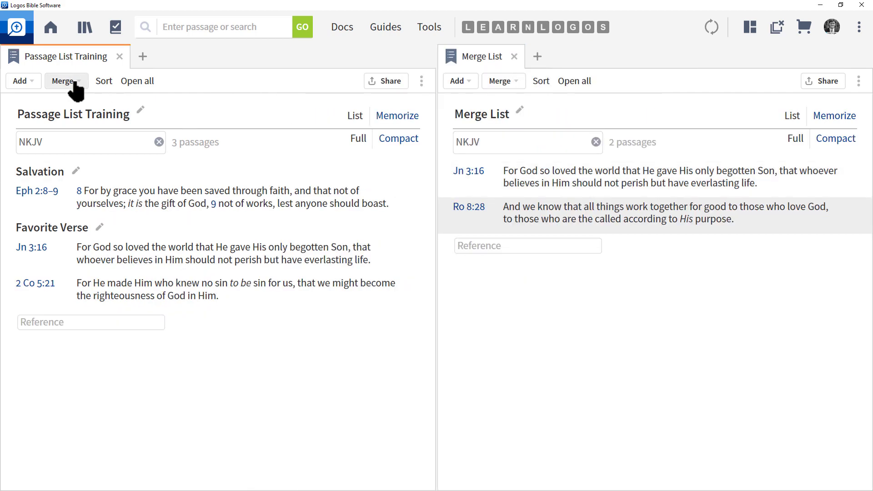
pyautogui.click(76, 86)
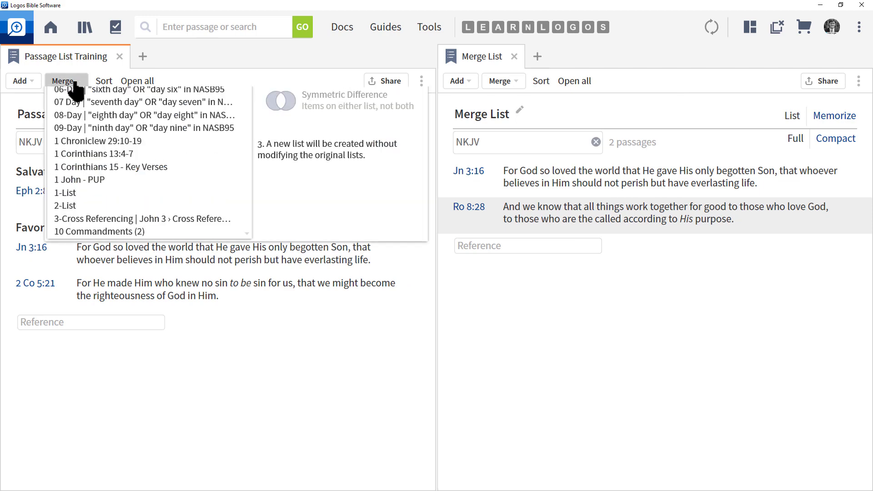
pyautogui.write('merge')
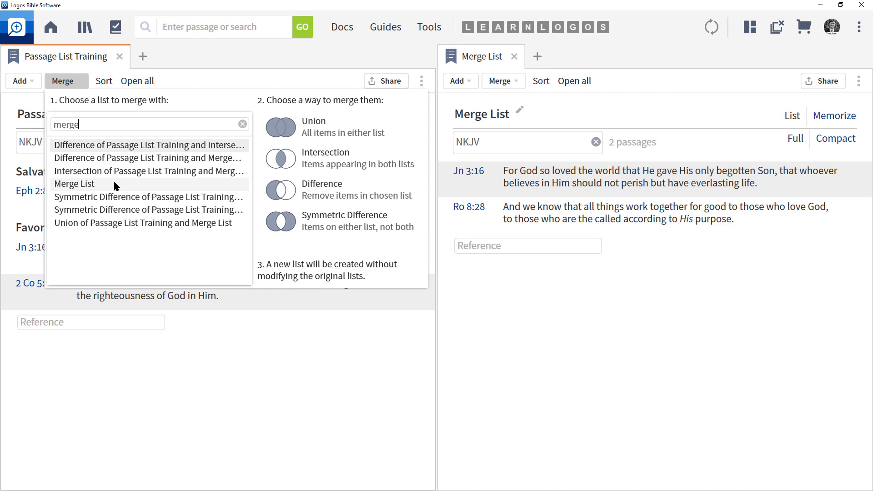
pyautogui.click(114, 183)
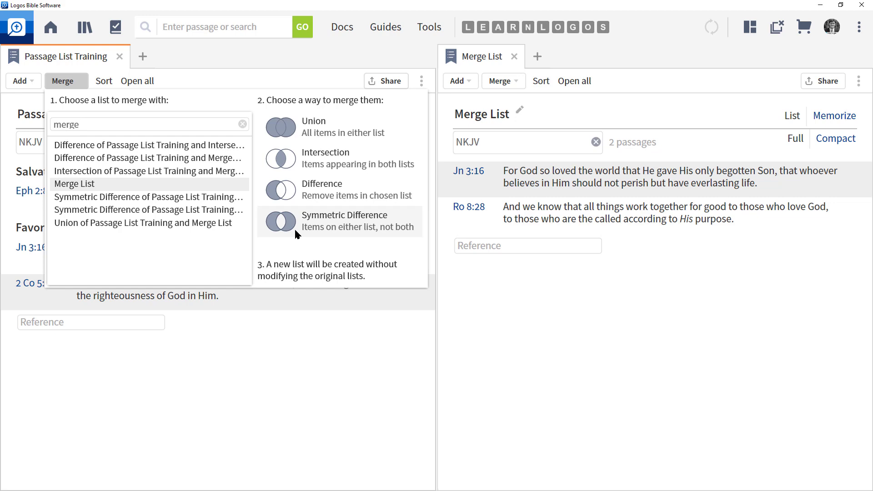
pyautogui.click(318, 227)
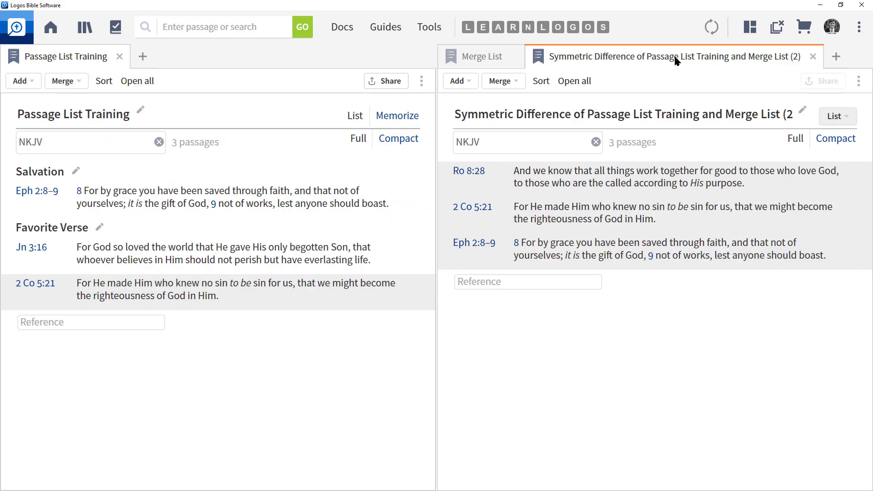
# - Compare the symmetric difference list side by side with both source lists, and close it along with Merge List
pyautogui.moveTo(676, 60); pyautogui.dragTo(439, 150)
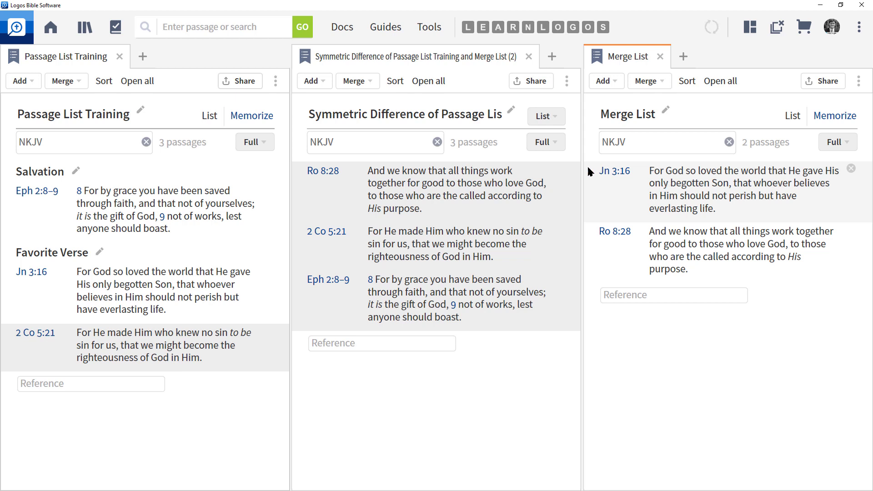
pyautogui.click(529, 56)
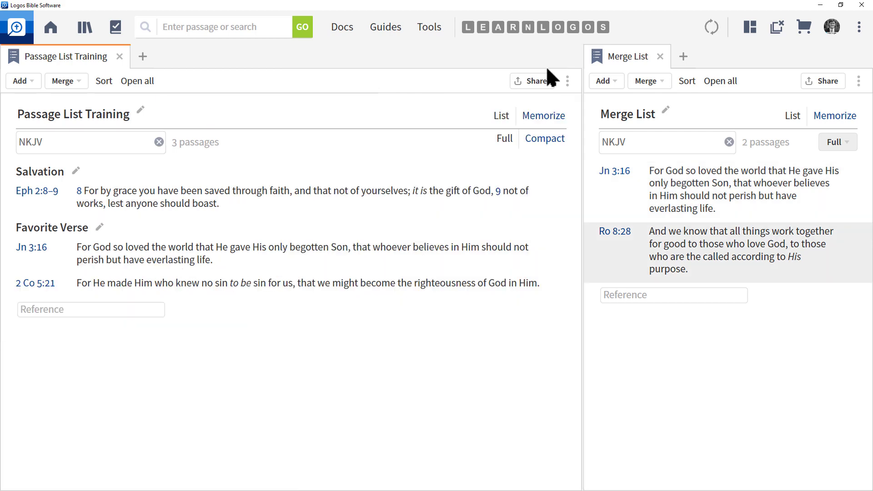
pyautogui.click(659, 56)
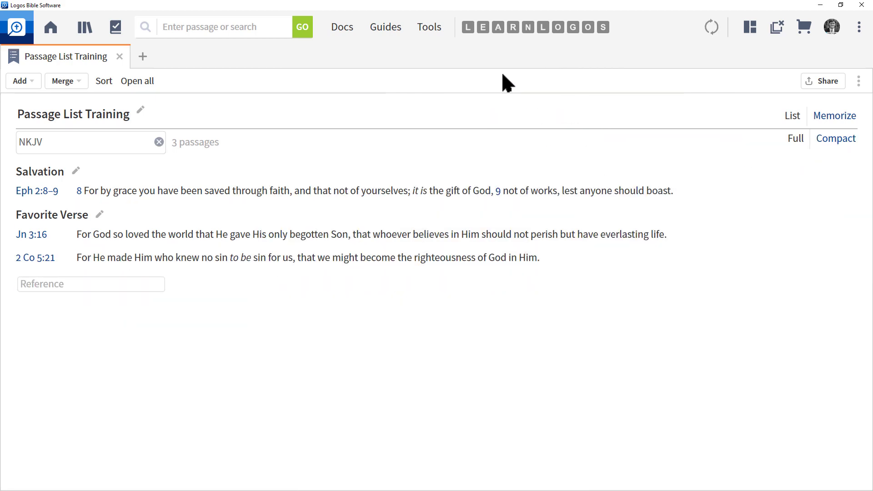
# - Open The Bible Knowledge Commentary beside Passage List Training and add its Isaiah 52:13–53:12 reference below 2 Corinthians 5:21
pyautogui.moveTo(513, 28)
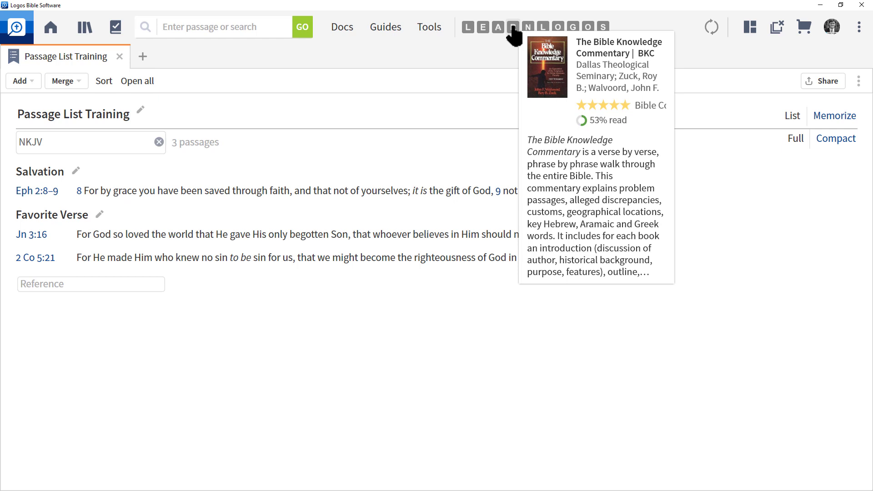
pyautogui.moveTo(513, 28); pyautogui.dragTo(745, 296)
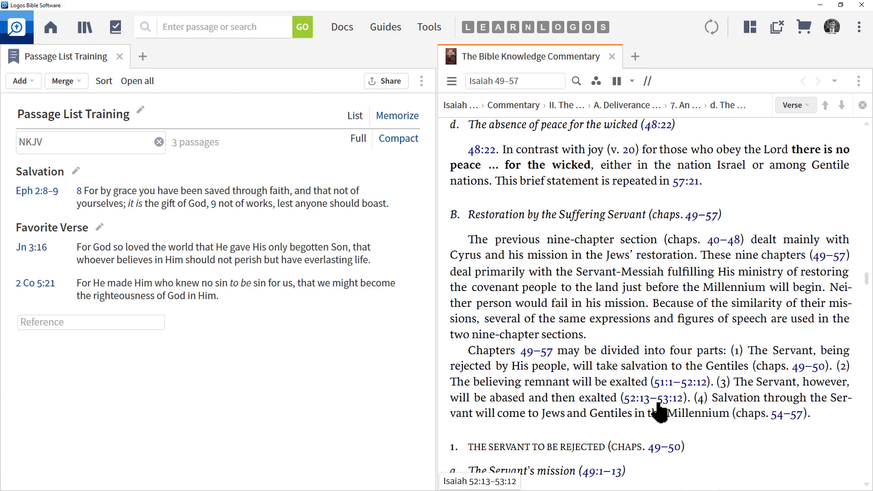
pyautogui.moveTo(658, 408); pyautogui.dragTo(110, 312)
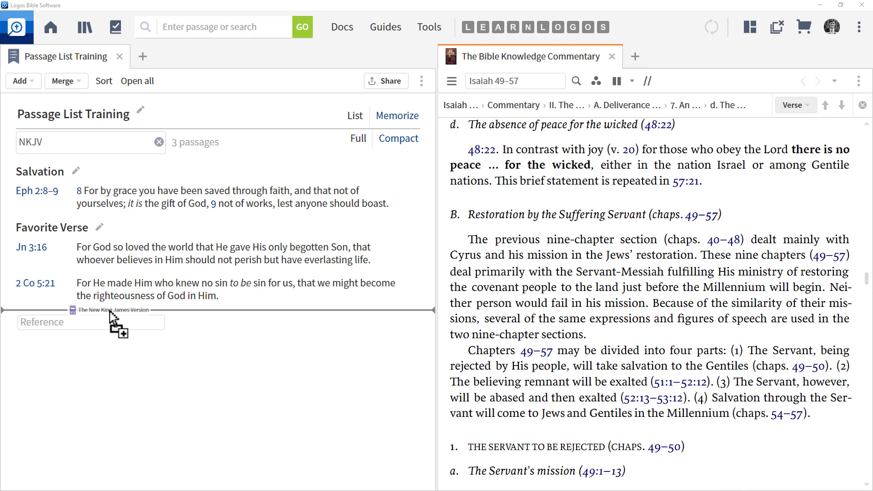
pyautogui.moveTo(110, 312); pyautogui.dragTo(125, 310)
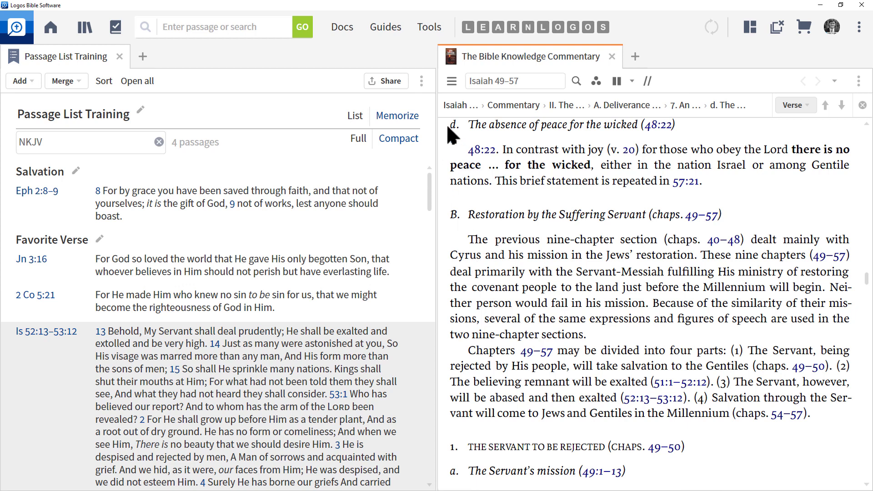
# - Move The Bible Knowledge Commentary to Isaiah 51:9–11 and open its print and export view
pyautogui.moveTo(446, 124); pyautogui.dragTo(734, 180)
pyautogui.moveTo(449, 123); pyautogui.dragTo(684, 195)
pyautogui.click(684, 195)
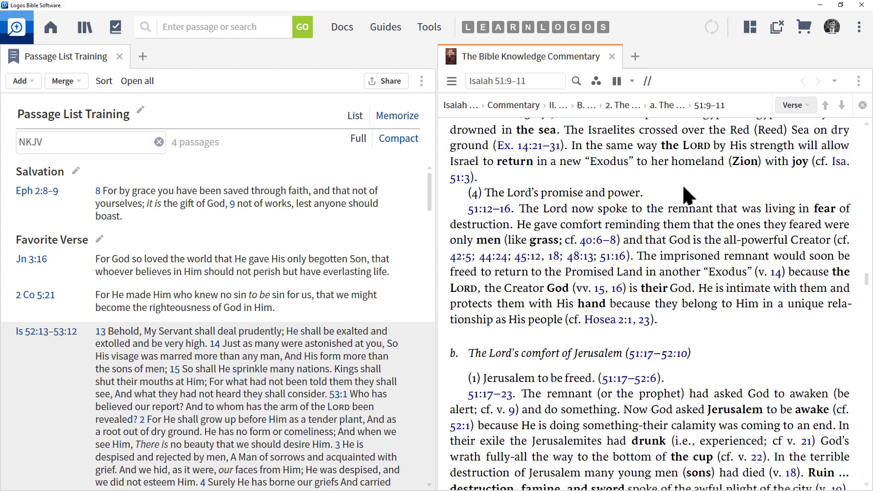
pyautogui.click(858, 81)
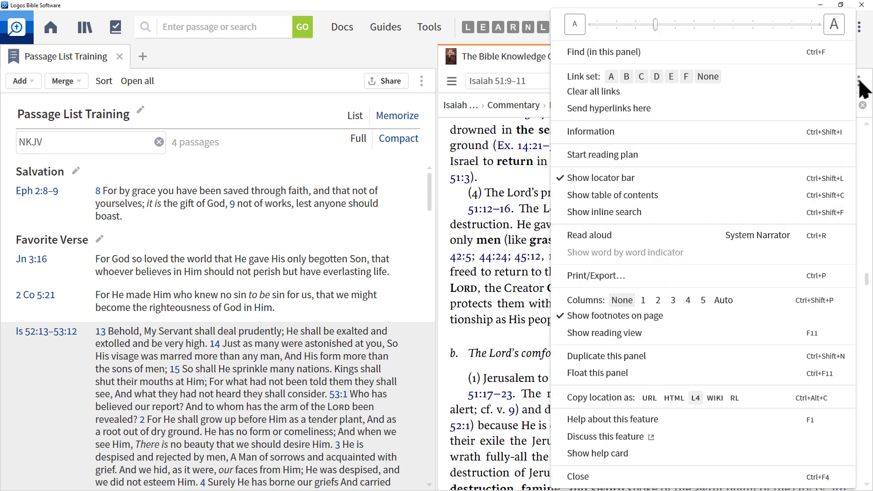
pyautogui.click(603, 286)
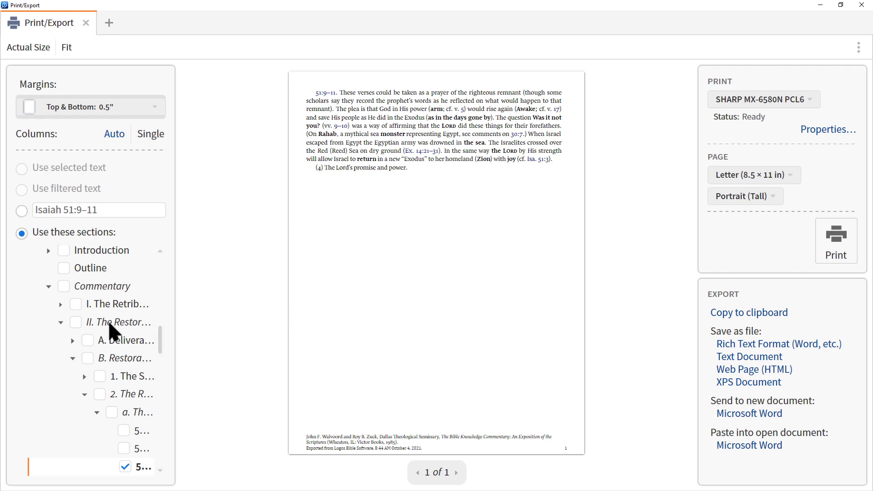
# - Include the commentary sections on Isaiah 51:1–3, 51:4–8 and 51:12–16 in the export, copy everything to the clipboard and close the export view
pyautogui.scroll(-4, 118, 326)
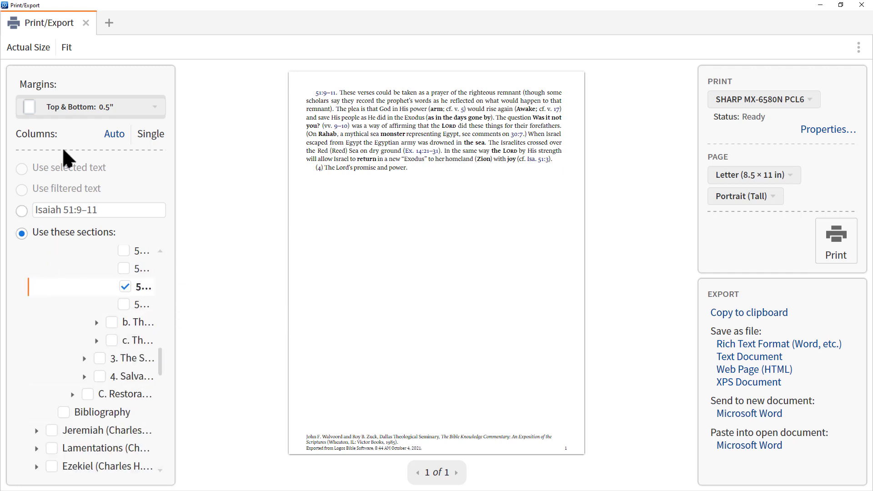
pyautogui.click(125, 305)
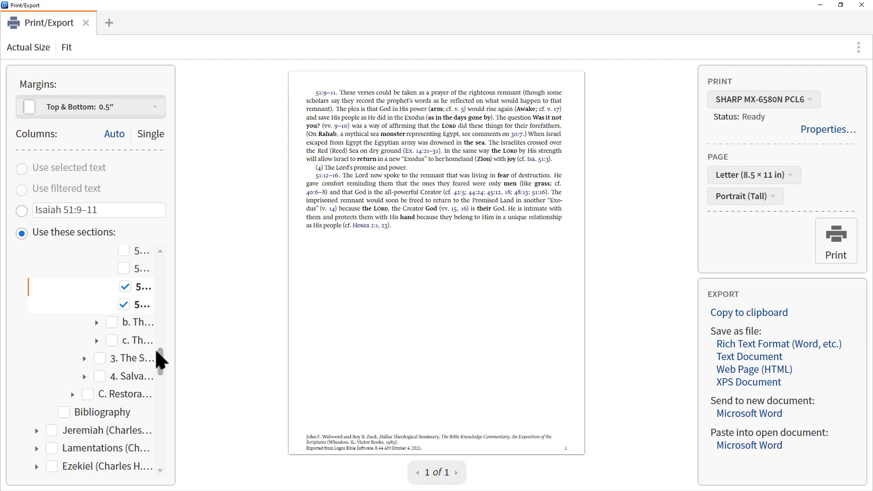
pyautogui.click(124, 269)
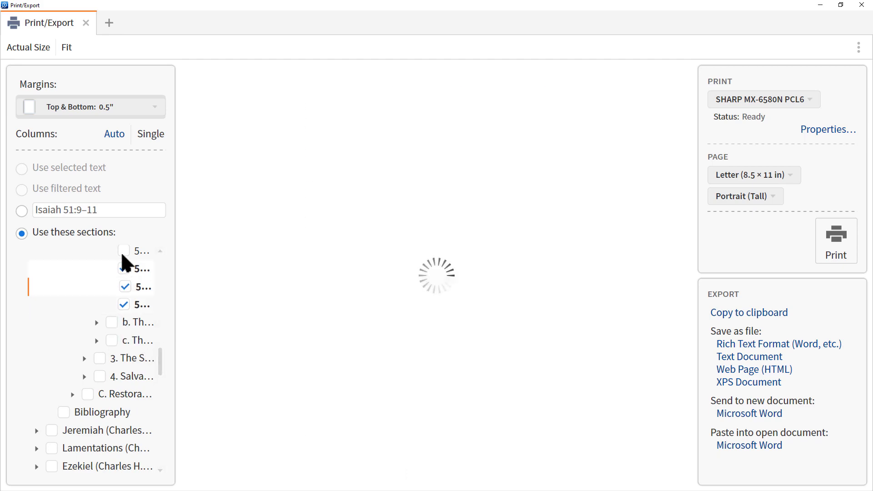
pyautogui.click(123, 252)
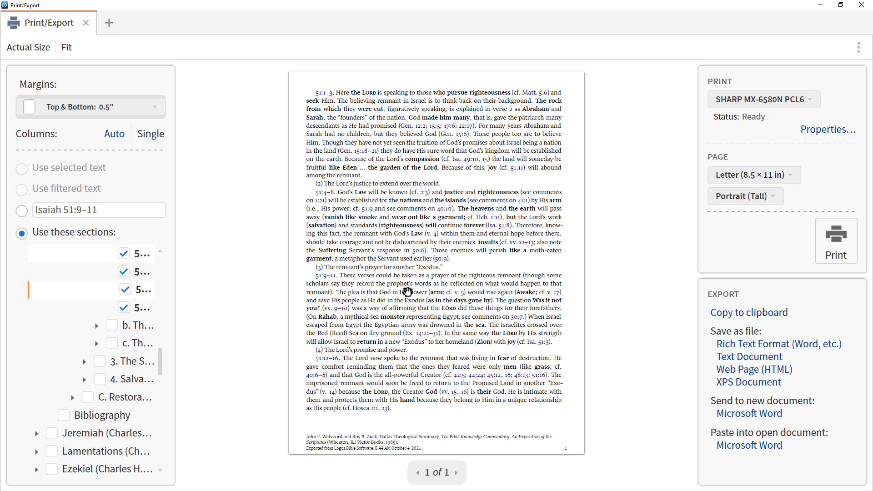
pyautogui.click(748, 314)
pyautogui.click(861, 5)
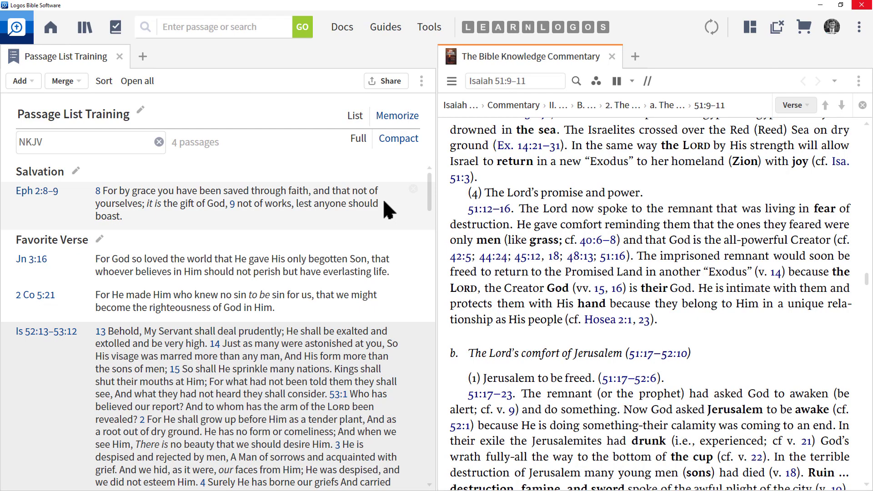
# - Add the passages from the clipboard to Passage List Training and return to the beginning of the list
pyautogui.click(21, 81)
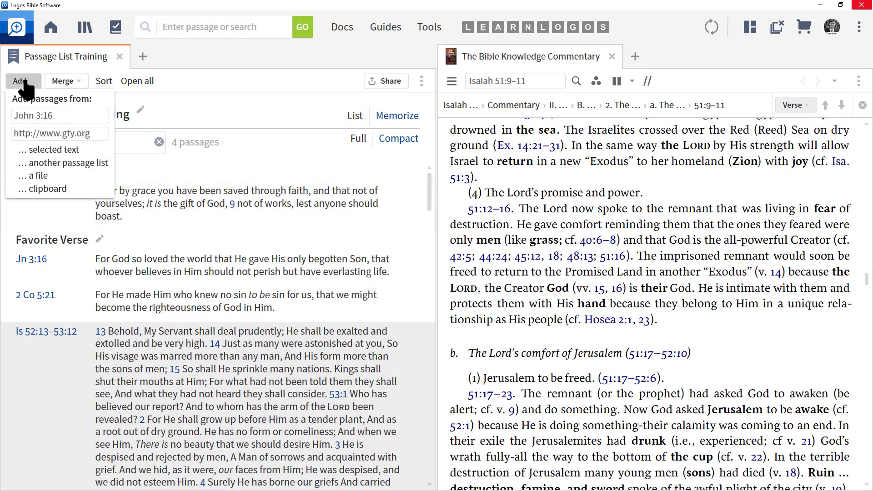
pyautogui.click(48, 189)
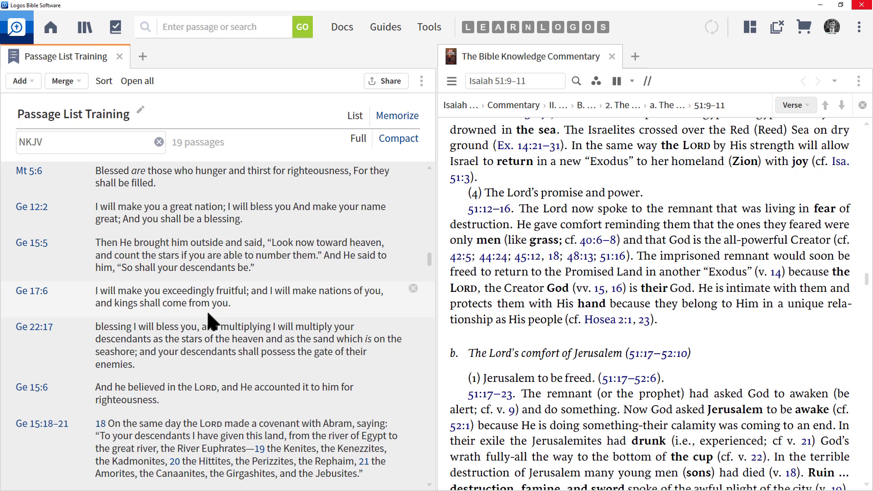
pyautogui.scroll(10, 208, 273)
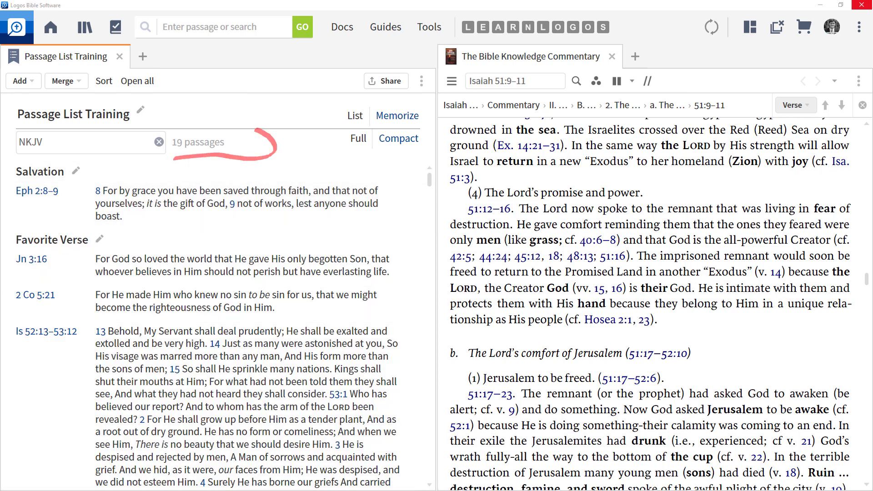
pyautogui.moveTo(193, 162); pyautogui.dragTo(198, 163)
pyautogui.press('Escape')
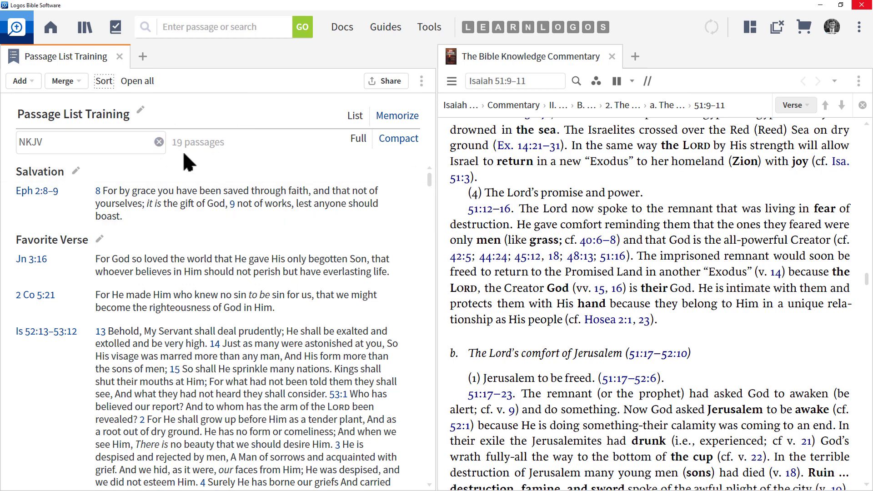
# - Open all passages of Passage List Training in The New King James Version, filtered by the passage list
pyautogui.click(148, 83)
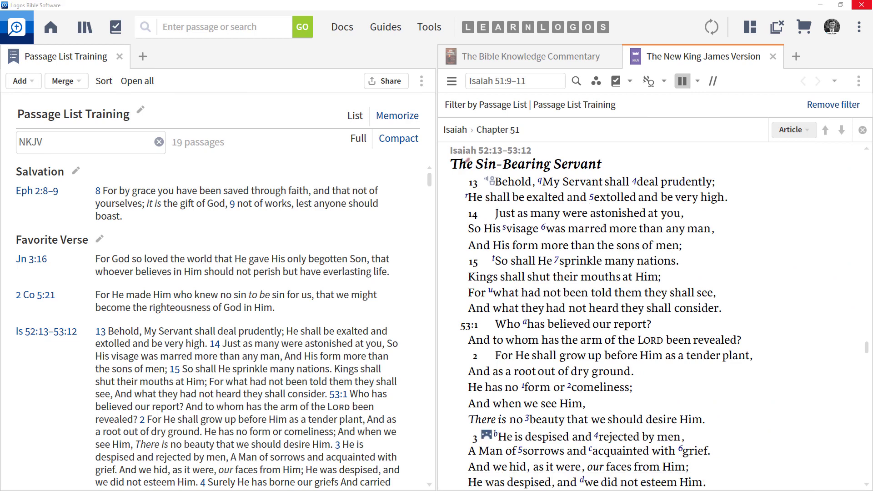
pyautogui.moveTo(445, 113); pyautogui.dragTo(621, 109)
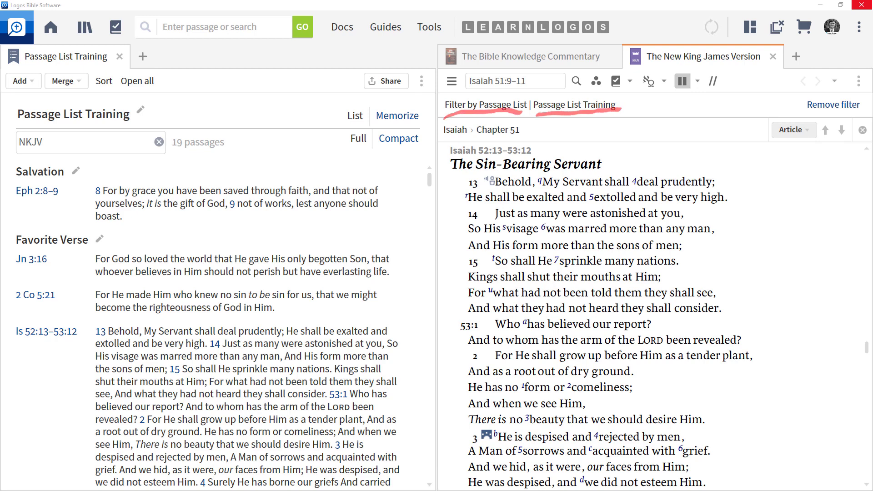
pyautogui.moveTo(16, 120)
pyautogui.mouseDown()
pyautogui.moveTo(146, 122)
pyautogui.moveTo(17, 119)
pyautogui.mouseUp()
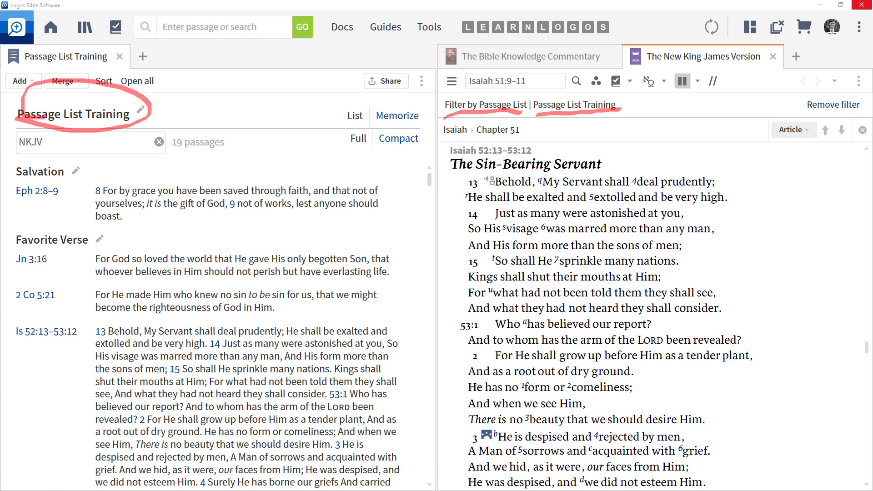
pyautogui.press('Escape')
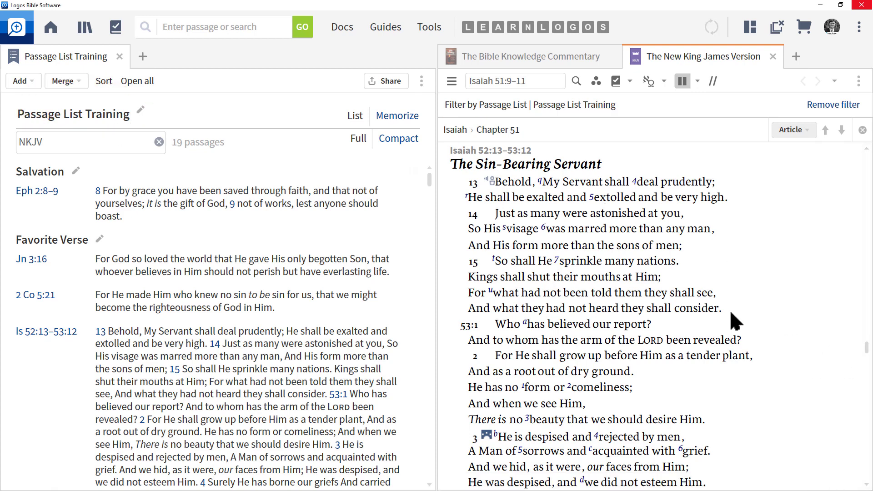
# - Read through the filtered New King James Version passages from Genesis to Hebrews and return to the first one
pyautogui.moveTo(867, 350); pyautogui.dragTo(866, 159)
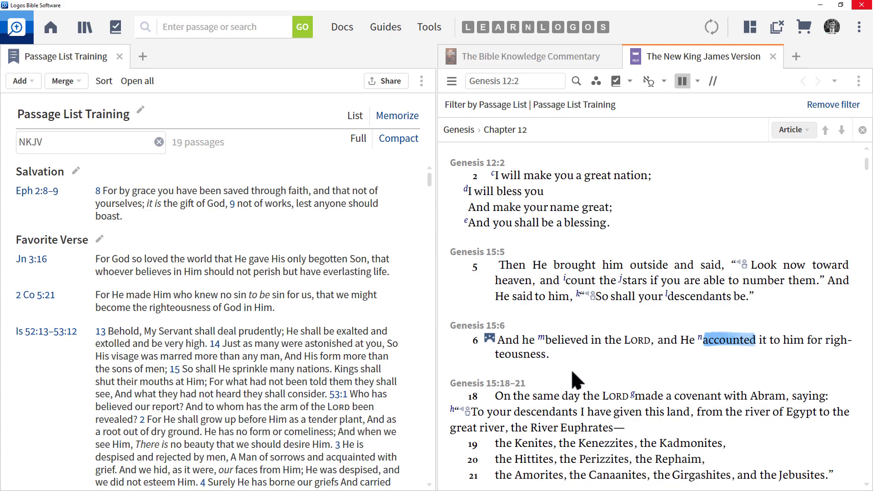
pyautogui.scroll(-6, 572, 372)
pyautogui.scroll(-8, 572, 377)
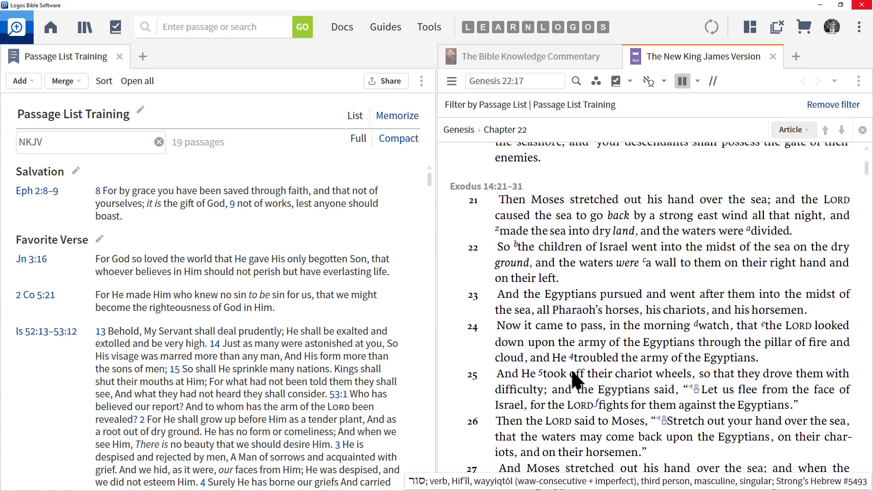
pyautogui.scroll(-8, 576, 380)
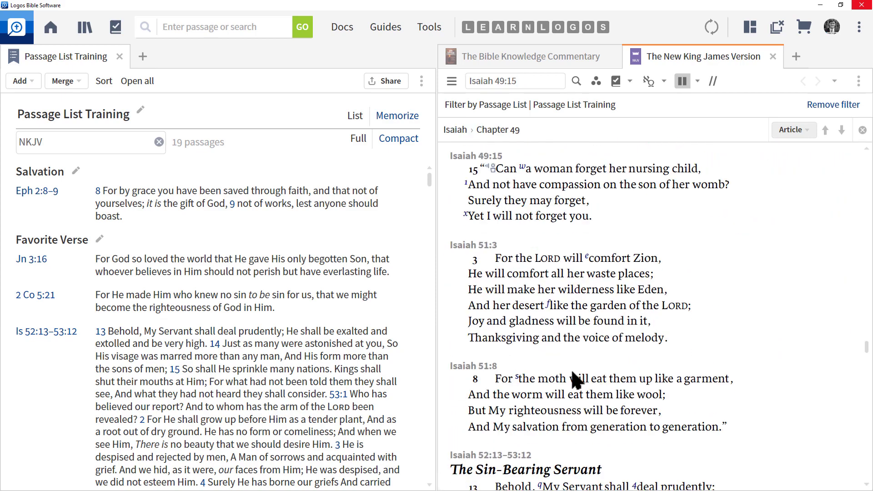
pyautogui.scroll(-5, 572, 372)
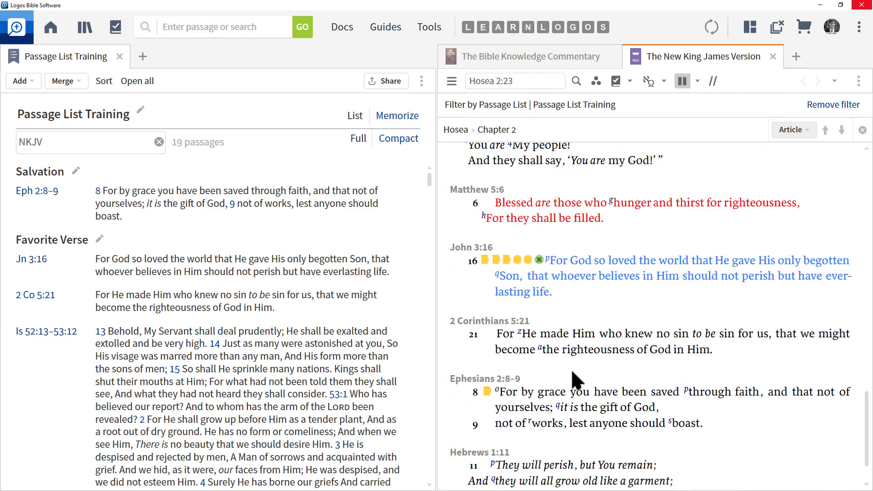
pyautogui.scroll(12, 572, 372)
pyautogui.scroll(10, 572, 372)
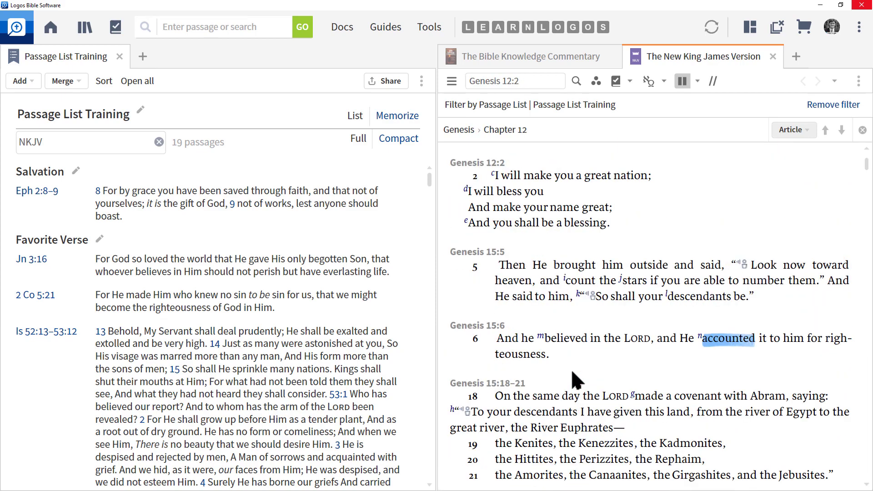
# - View Genesis 12:2 from the filtered Bible and John 3:16 from the passage list in full context, closing each opened Bible
pyautogui.click(485, 171)
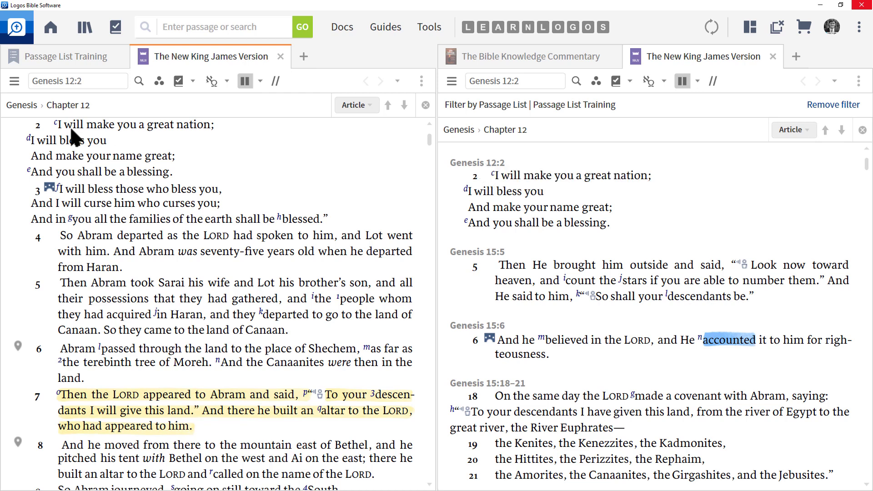
pyautogui.click(280, 57)
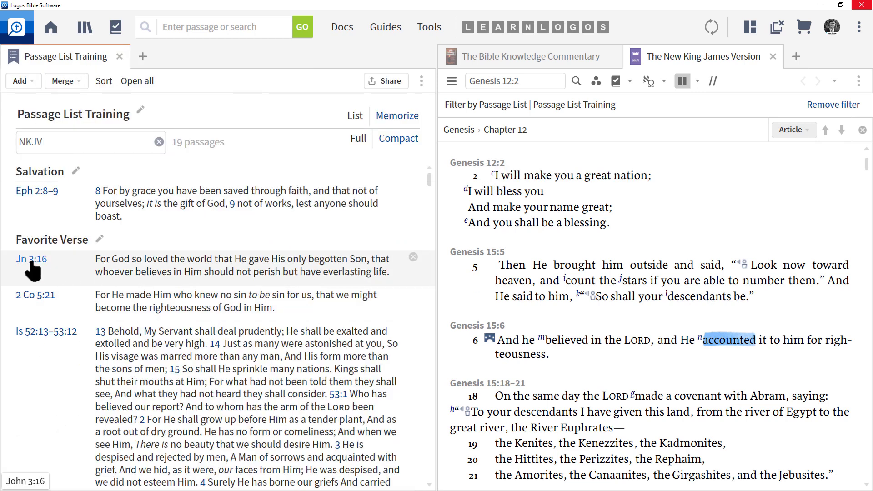
pyautogui.moveTo(31, 265)
pyautogui.click(30, 266)
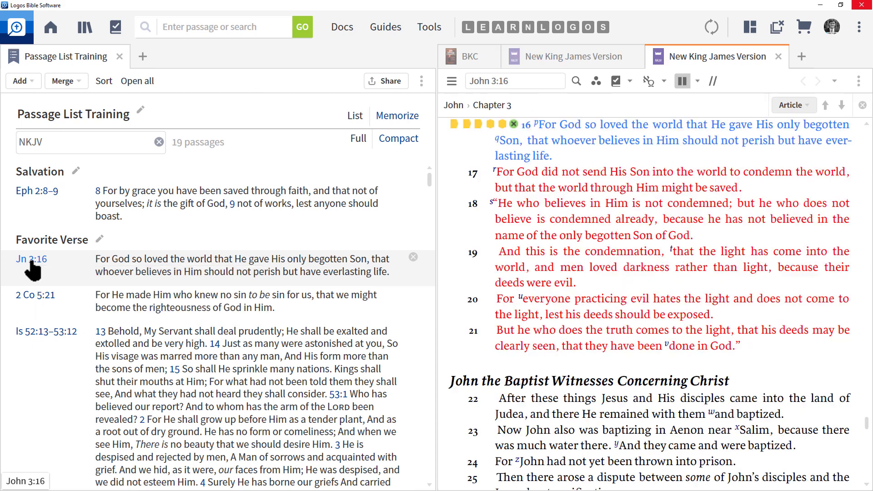
pyautogui.click(778, 56)
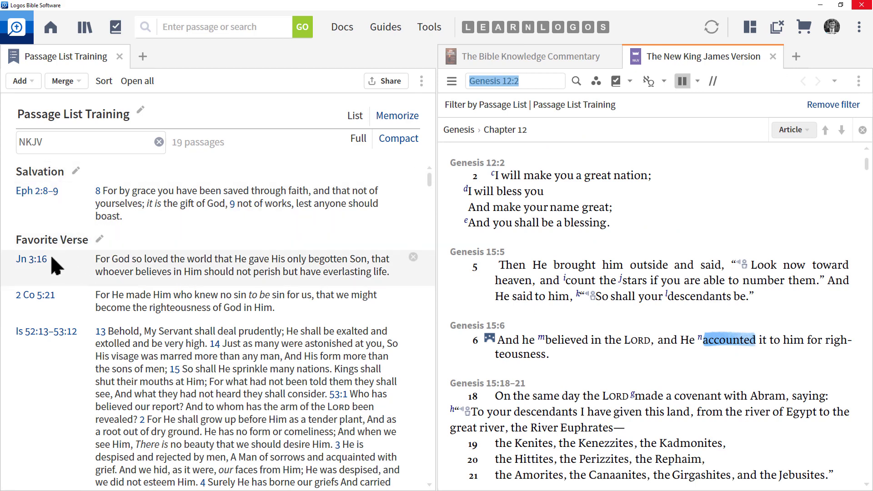
# - Insert a heading named Hosea above Hosea 2:23 at the end of Passage List Training
pyautogui.scroll(-15, 61, 301)
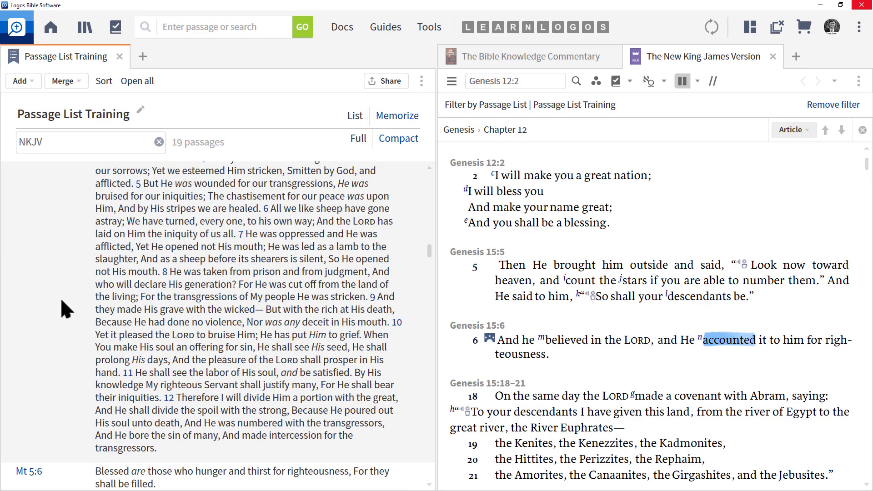
pyautogui.scroll(5, 61, 310)
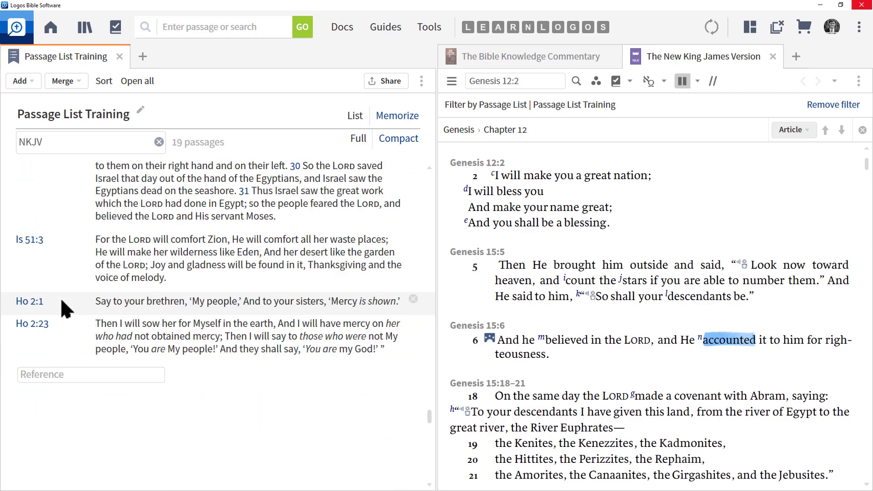
pyautogui.scroll(-3, 61, 297)
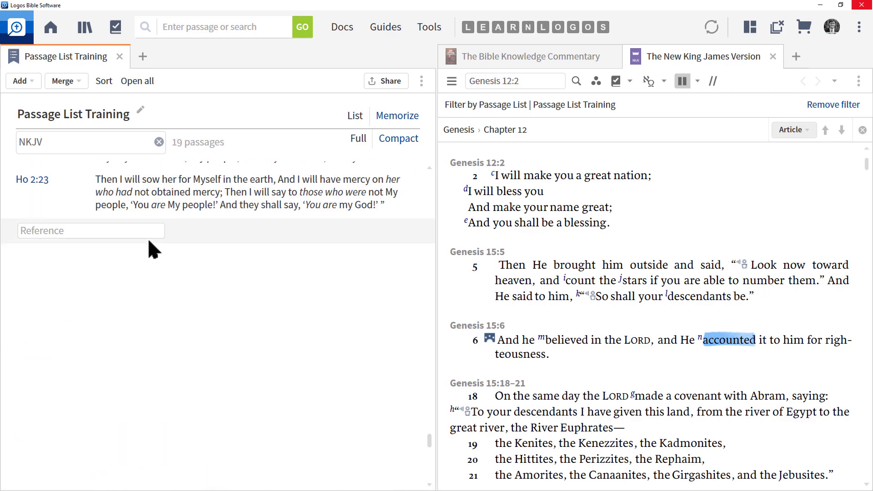
pyautogui.rightClick(139, 260)
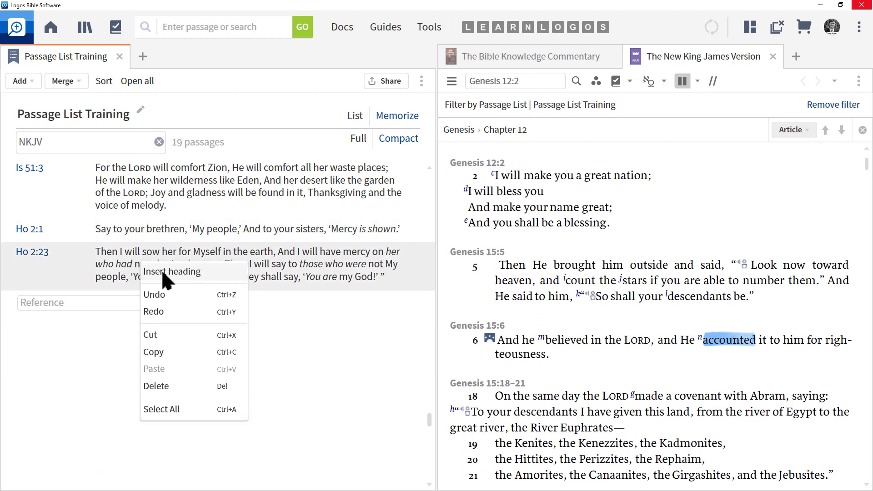
pyautogui.click(183, 272)
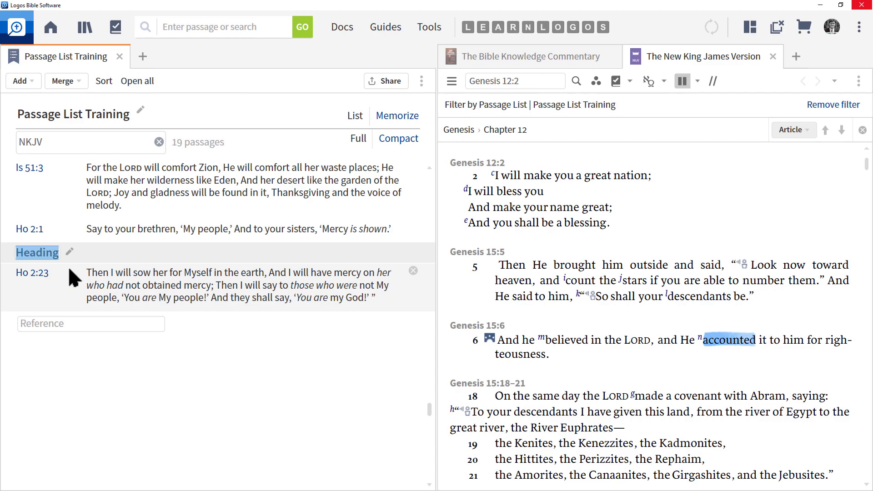
pyautogui.write('Hosea')
pyautogui.press('Return')
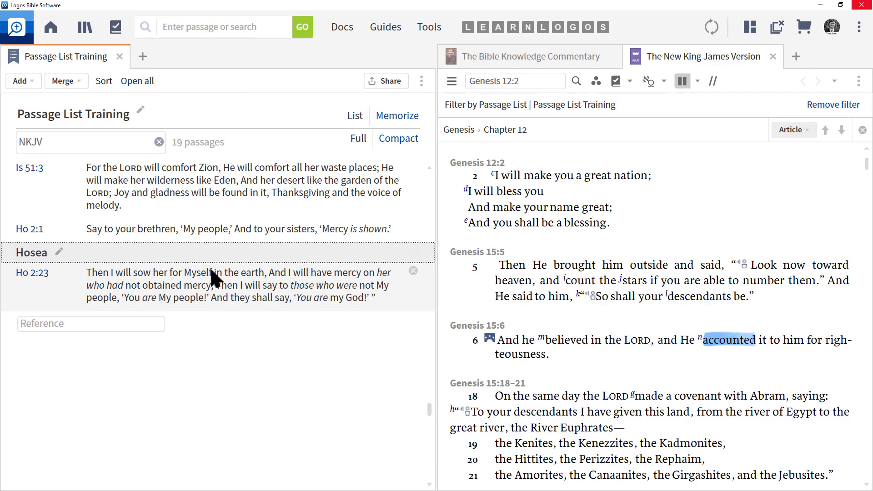
# - Sort the passages in Passage List Training and check their order under each heading down to Hosea
pyautogui.scroll(15, 214, 273)
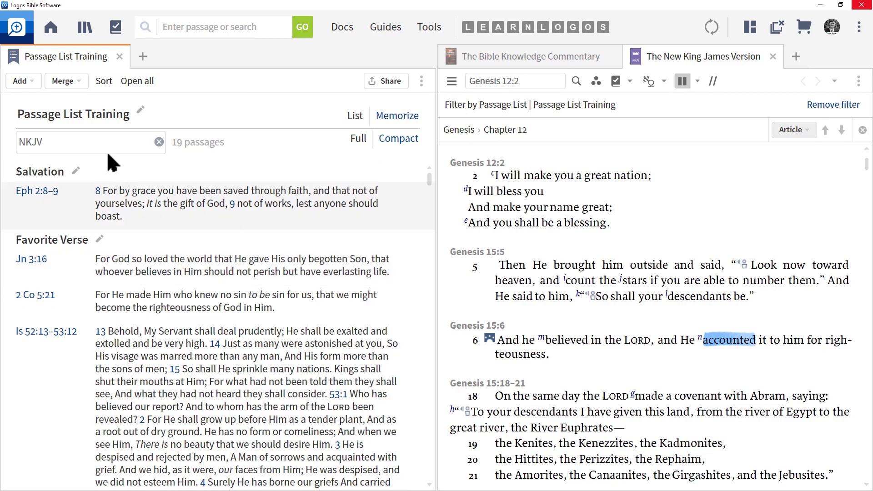
pyautogui.click(104, 82)
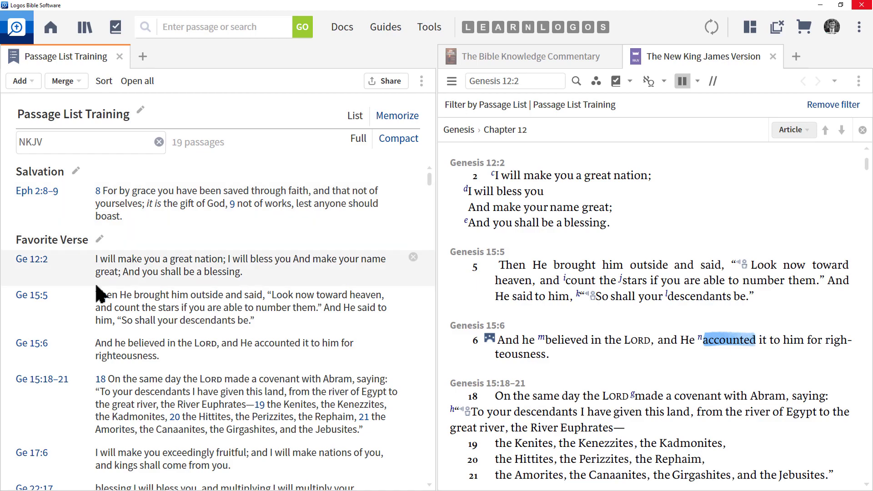
pyautogui.scroll(-8, 98, 293)
pyautogui.scroll(-15, 97, 294)
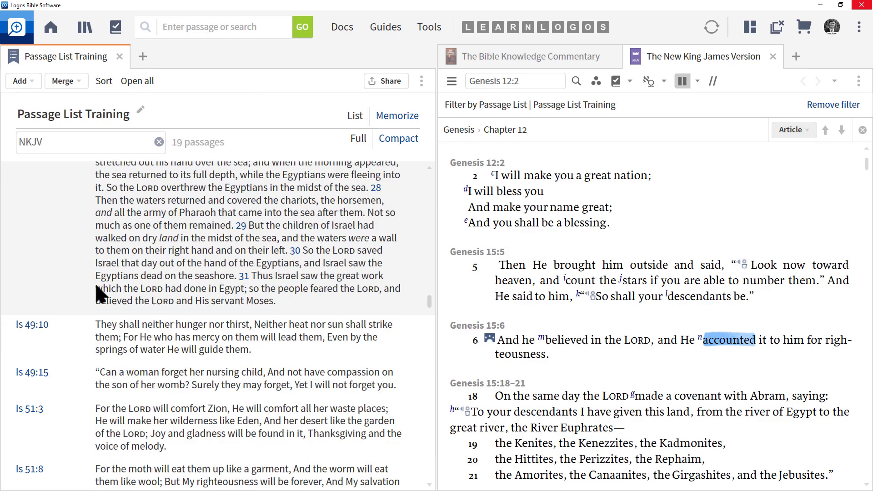
pyautogui.scroll(-10, 96, 286)
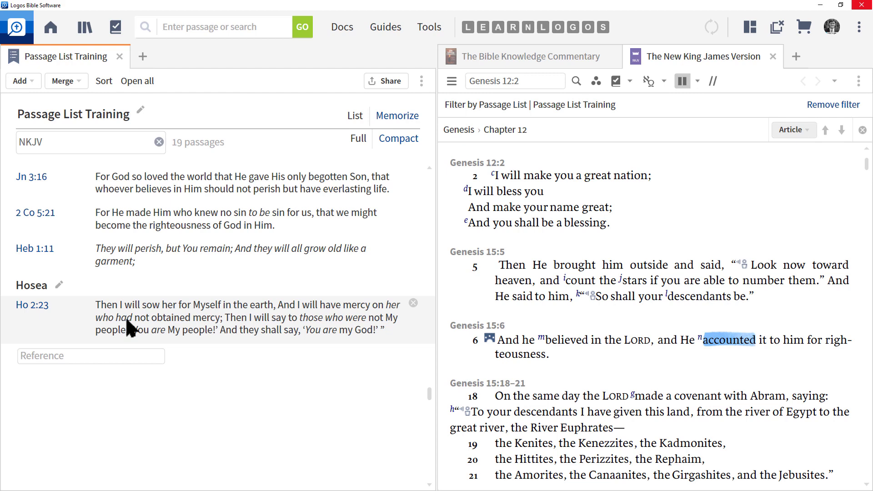
# - Save Passage List Training as a sermon and widen the area showing the new sermon document
pyautogui.click(422, 81)
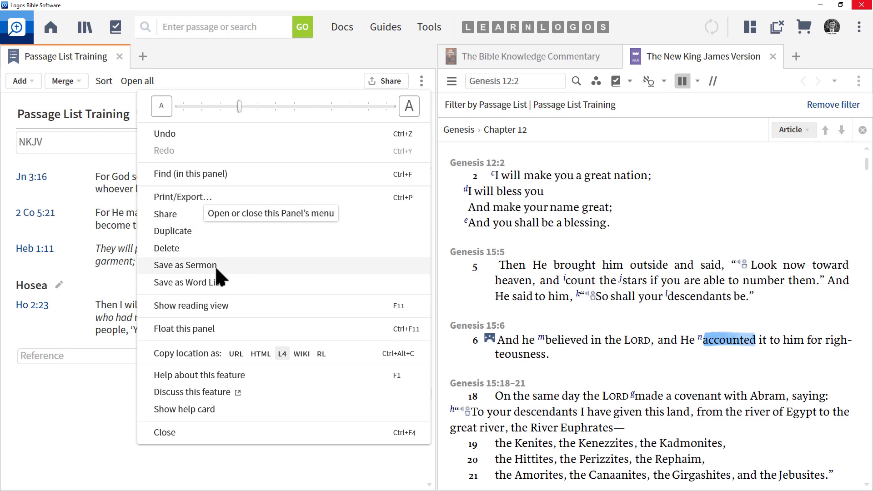
pyautogui.click(191, 266)
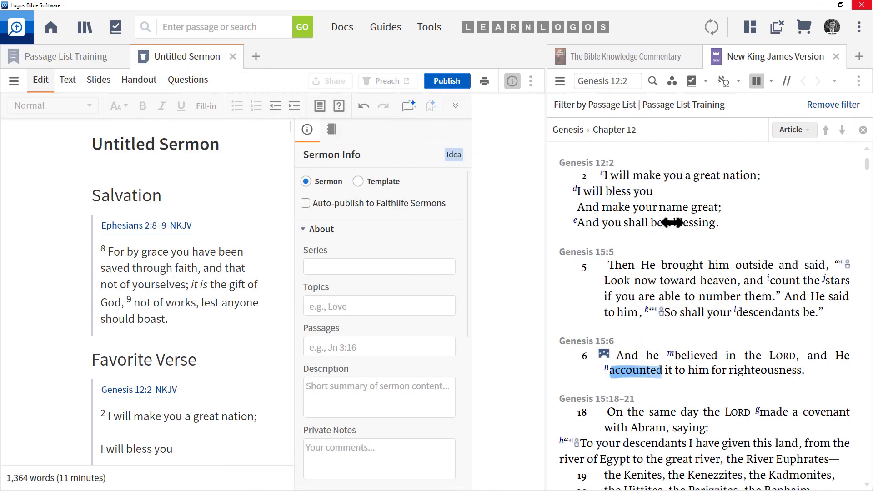
pyautogui.moveTo(435, 219); pyautogui.dragTo(709, 222)
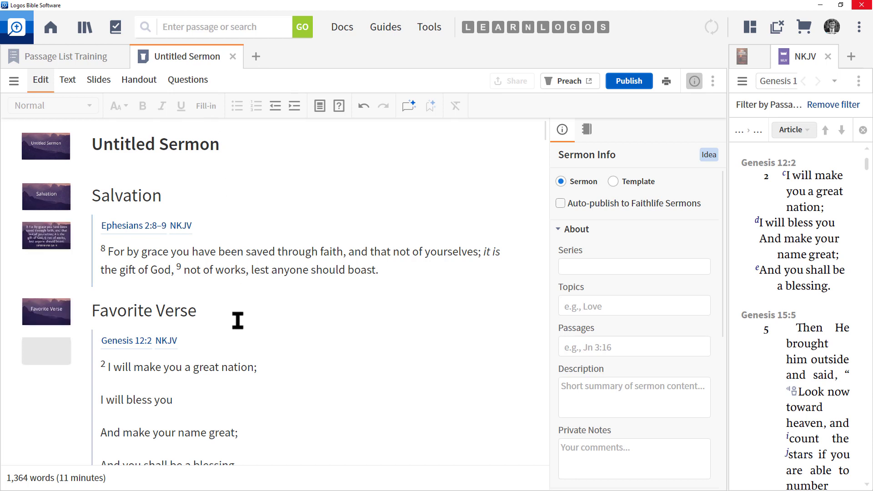
# - Look through the sermon's headings, passages and generated slides from Salvation down into Isaiah, and close the sermon
pyautogui.click(150, 196)
pyautogui.click(124, 197)
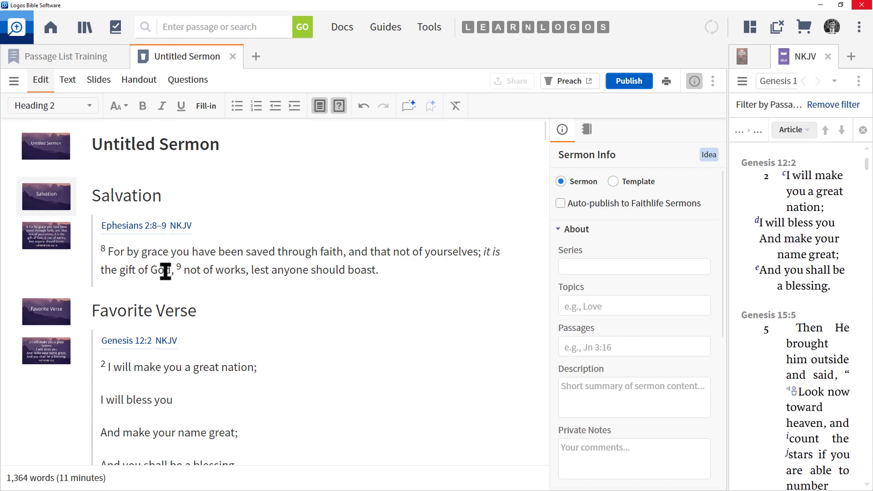
pyautogui.moveTo(167, 272)
pyautogui.scroll(-15, 166, 300)
pyautogui.scroll(-15, 164, 292)
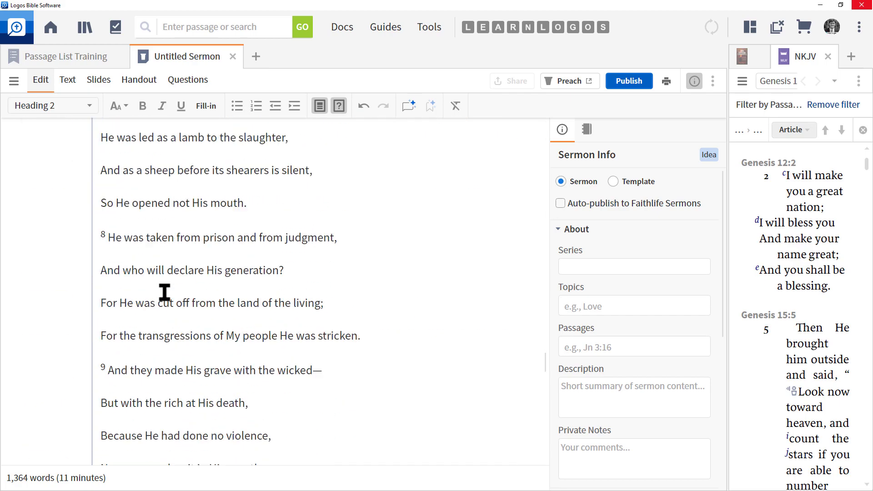
pyautogui.scroll(15, 166, 300)
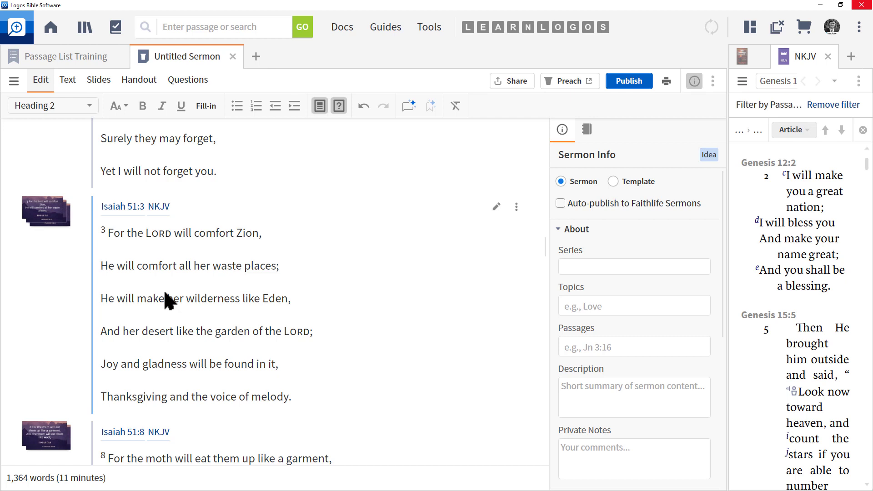
pyautogui.click(233, 56)
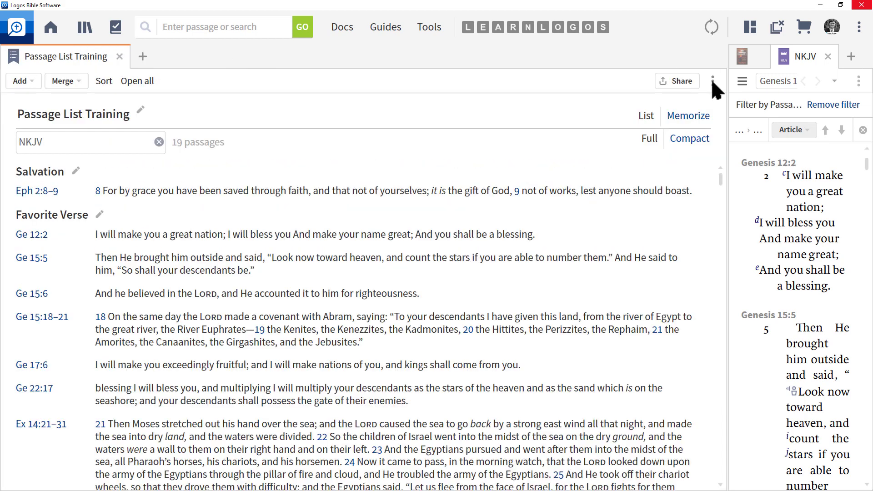
# - Save Passage List Training as a word list and review its Hebrew and Greek lemmas with their glosses, closing it when done
pyautogui.click(713, 81)
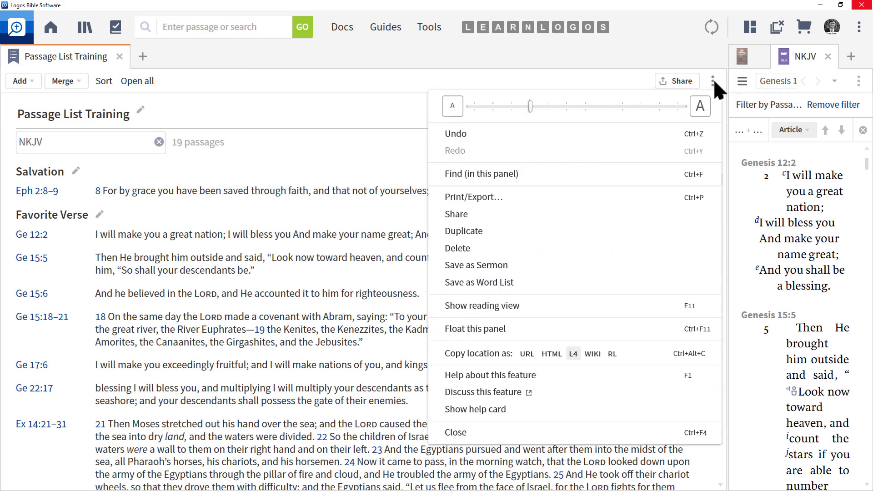
pyautogui.click(496, 286)
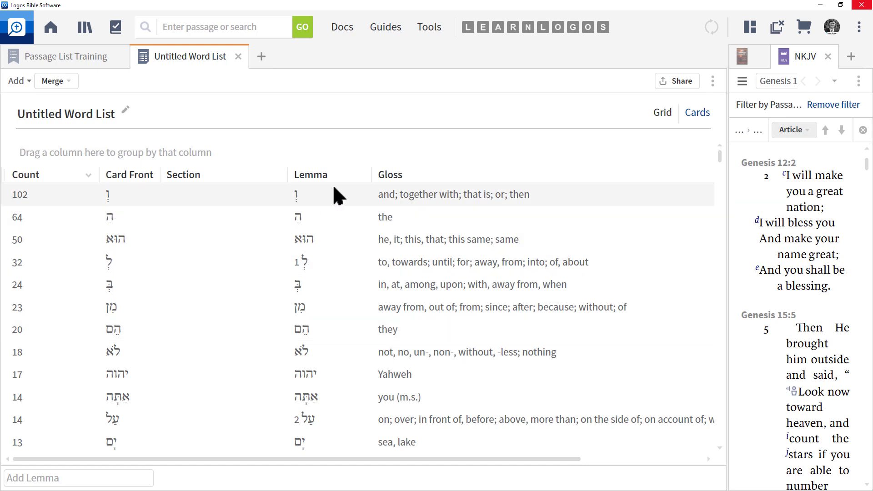
pyautogui.scroll(-20, 455, 205)
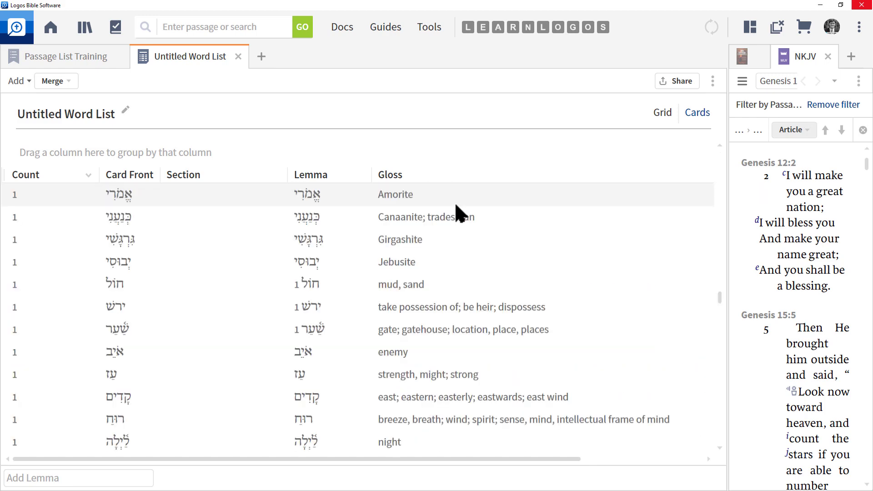
pyautogui.scroll(-20, 456, 205)
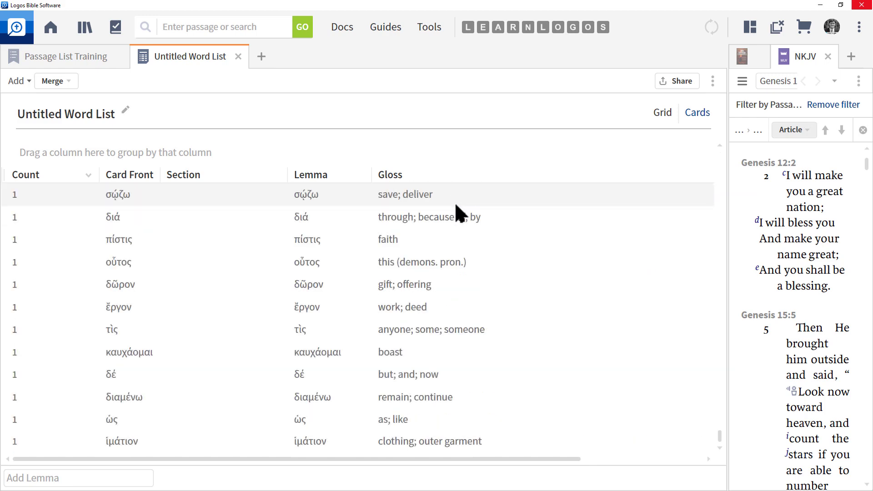
pyautogui.scroll(20, 456, 205)
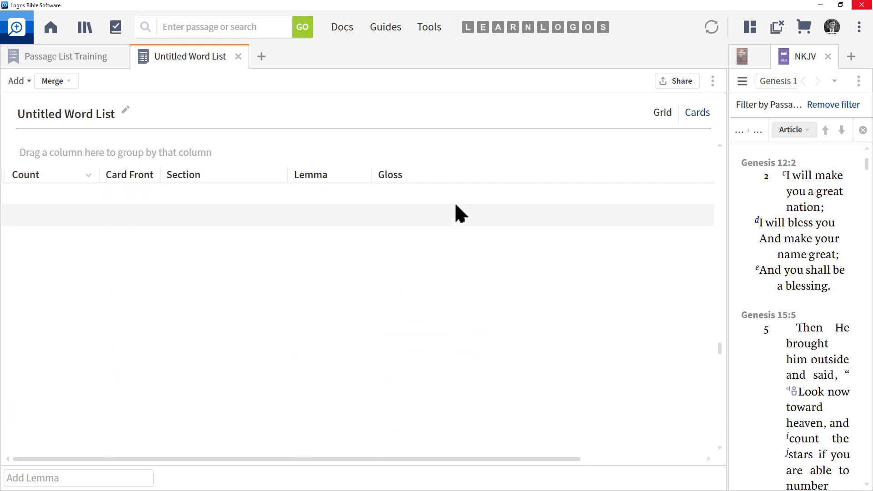
pyautogui.scroll(10, 456, 204)
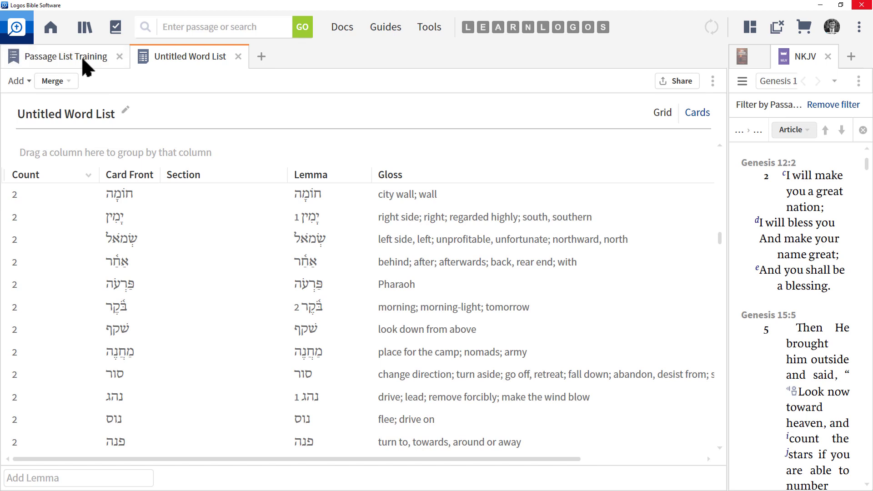
pyautogui.click(238, 56)
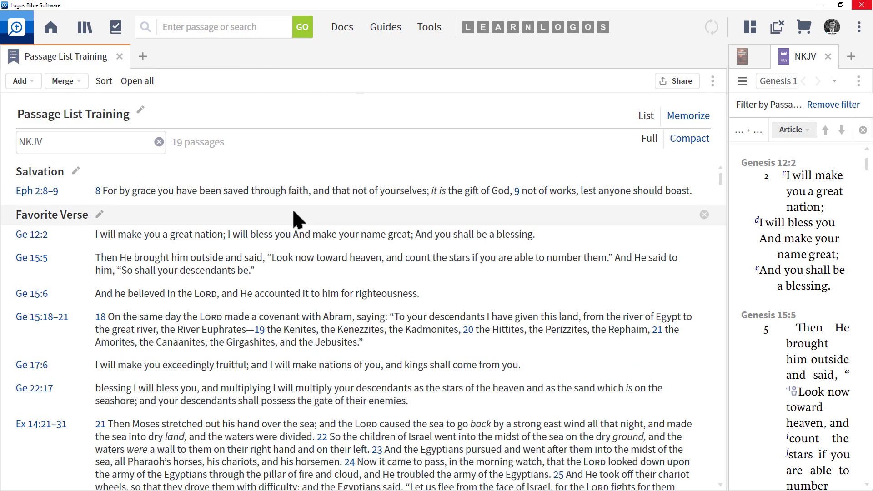